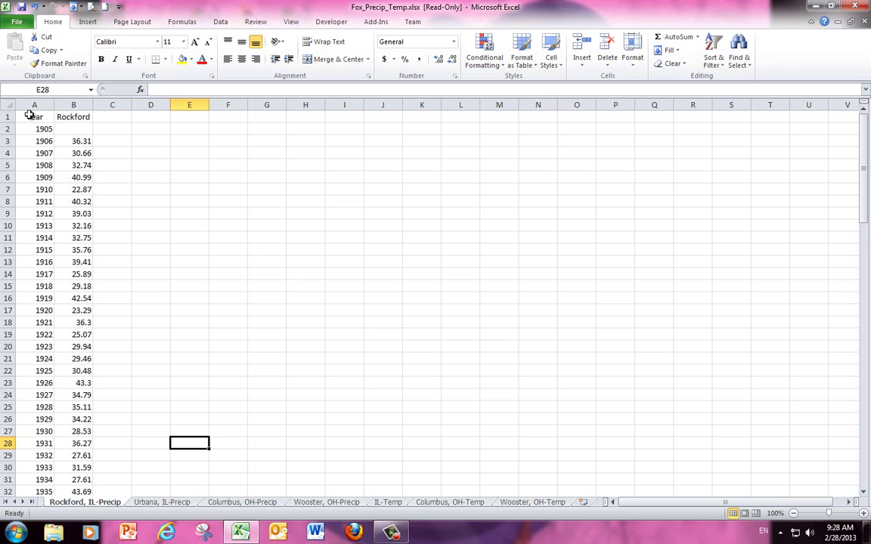
- Insert a markers-only scatter chart from the Year and Rockford data in A1:B109 and enlarge it beside the data
{"action": "left_click_drag", "start_coordinate": [29, 115], "coordinate": [70, 480]}
{"action": "left_click_drag", "start_coordinate": [862, 438], "coordinate": [863, 121]}
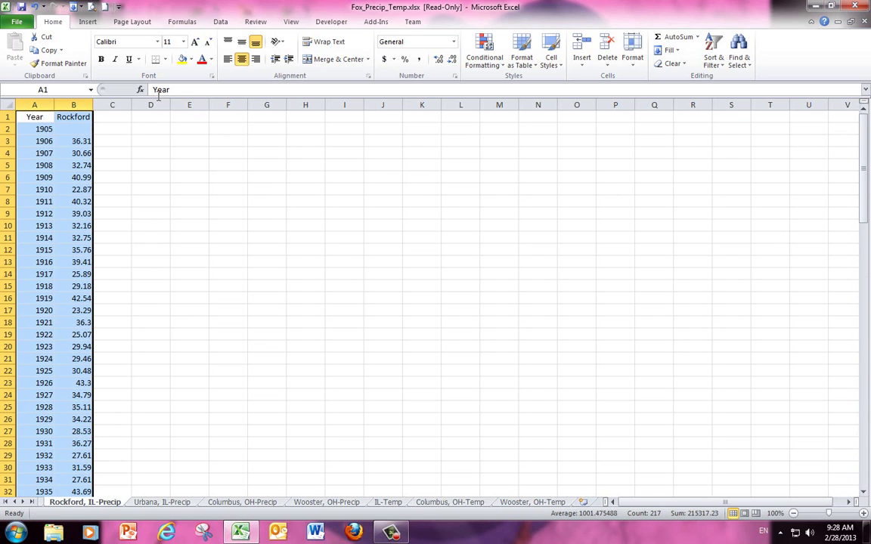
{"action": "left_click", "coordinate": [87, 21]}
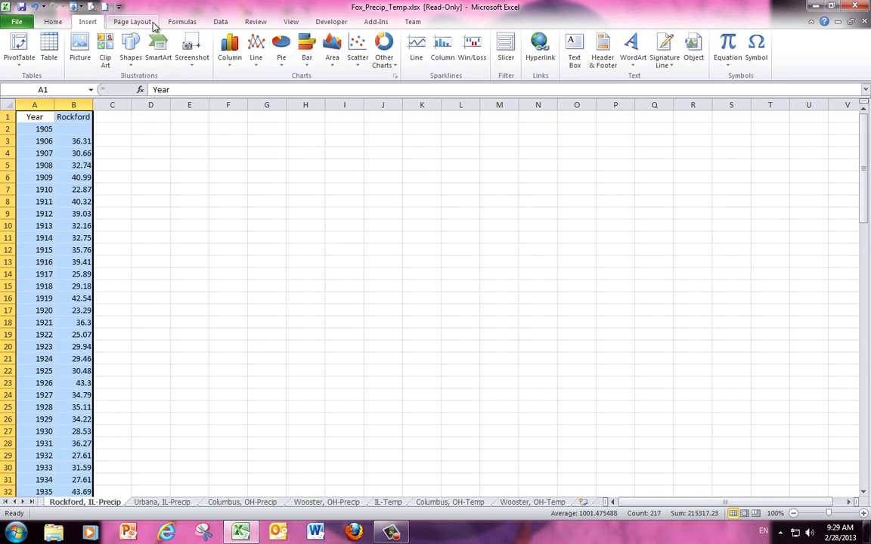
{"action": "left_click", "coordinate": [357, 57]}
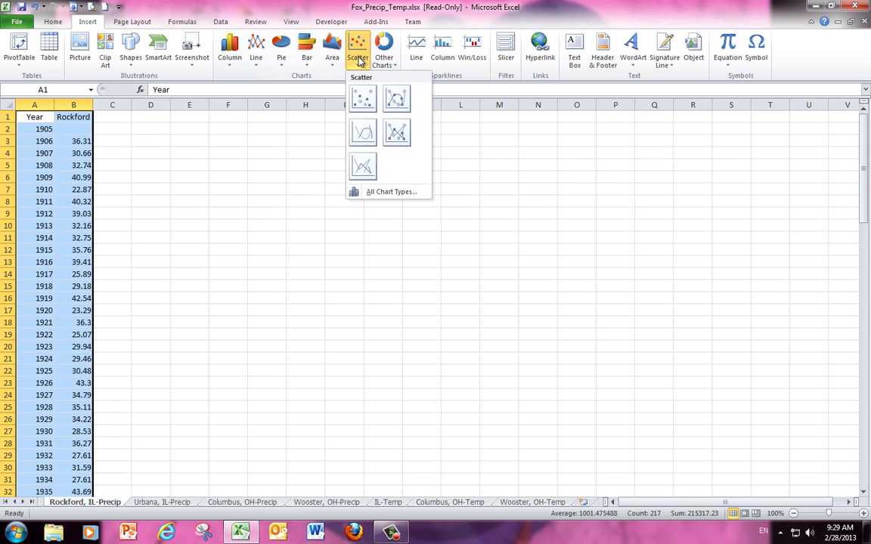
{"action": "left_click", "coordinate": [364, 100]}
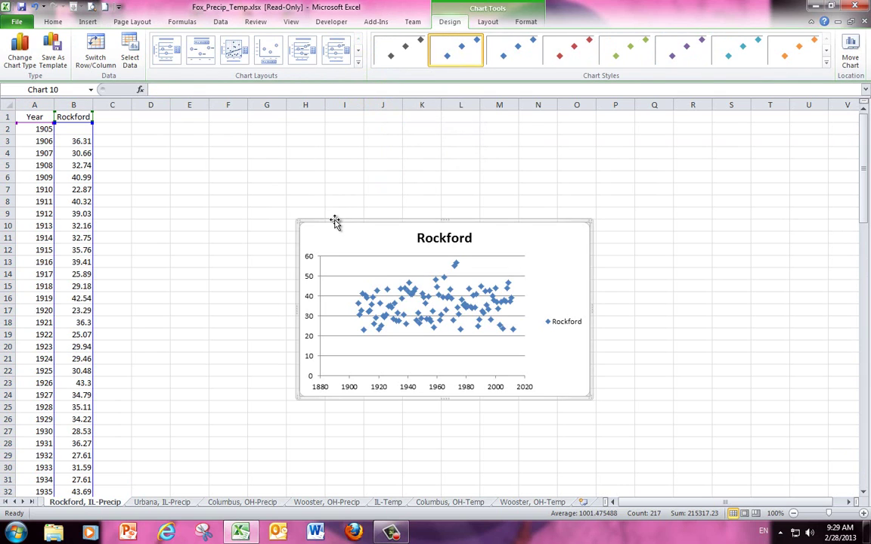
{"action": "left_click_drag", "start_coordinate": [335, 222], "coordinate": [172, 125]}
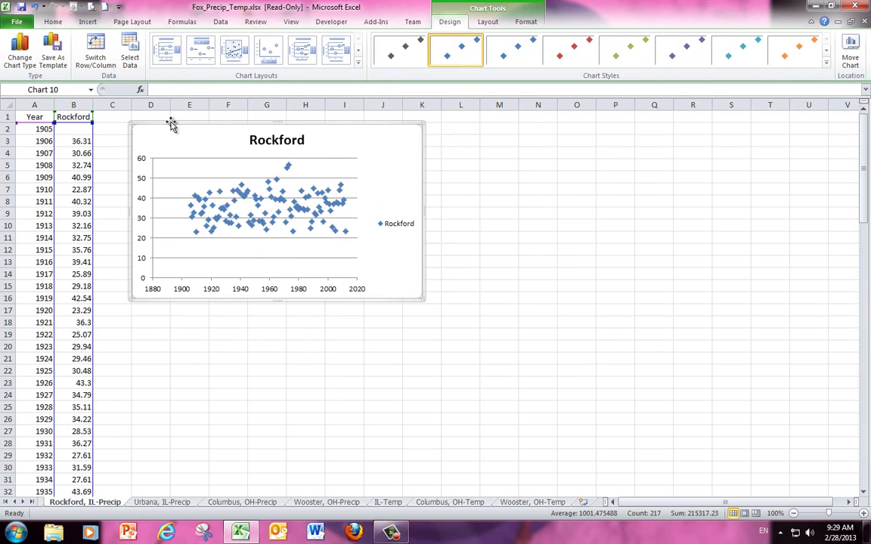
{"action": "left_click_drag", "start_coordinate": [422, 298], "coordinate": [559, 451]}
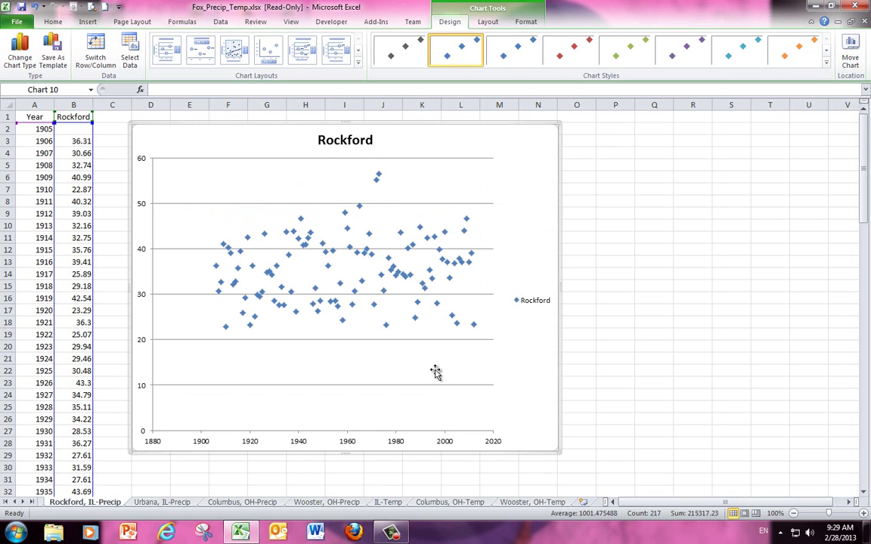
- Change the chart title to "Rockford, IL - Precip"
{"action": "left_click", "coordinate": [358, 146]}
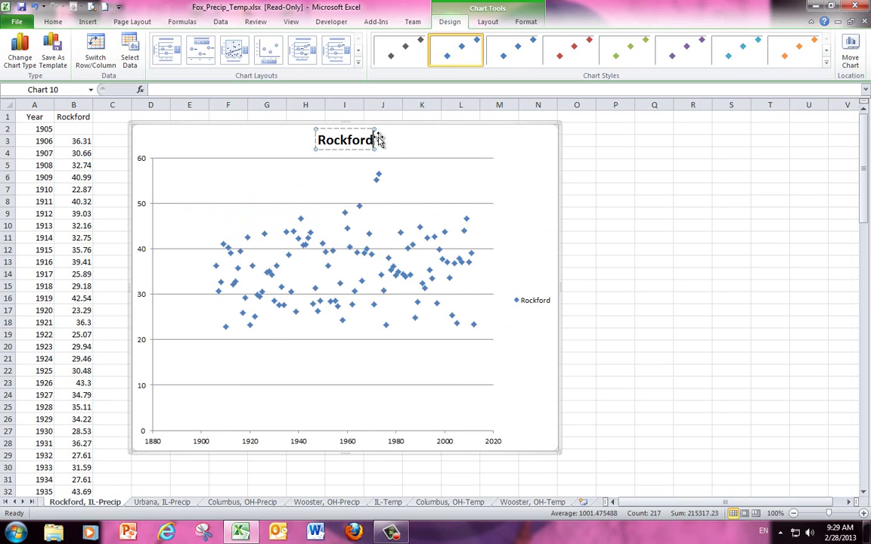
{"action": "type", "text": ", I"}
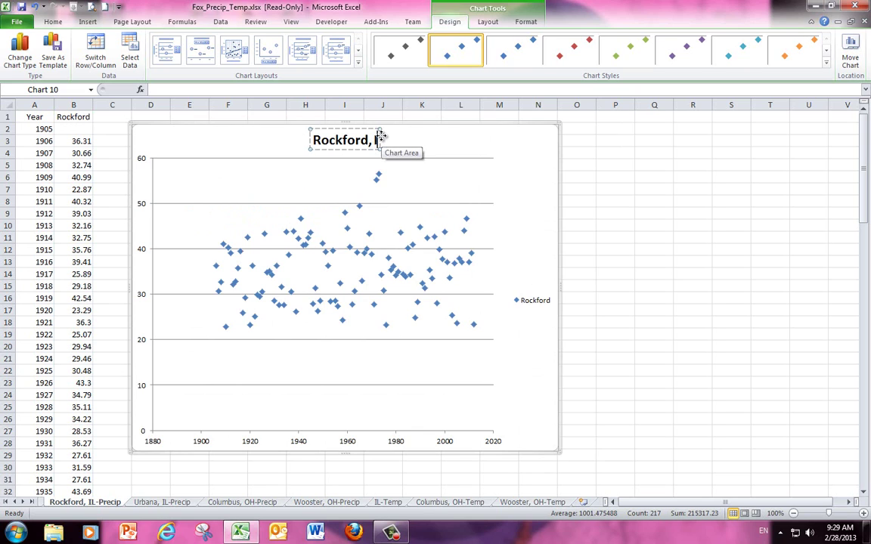
{"action": "type", "text": "L "}
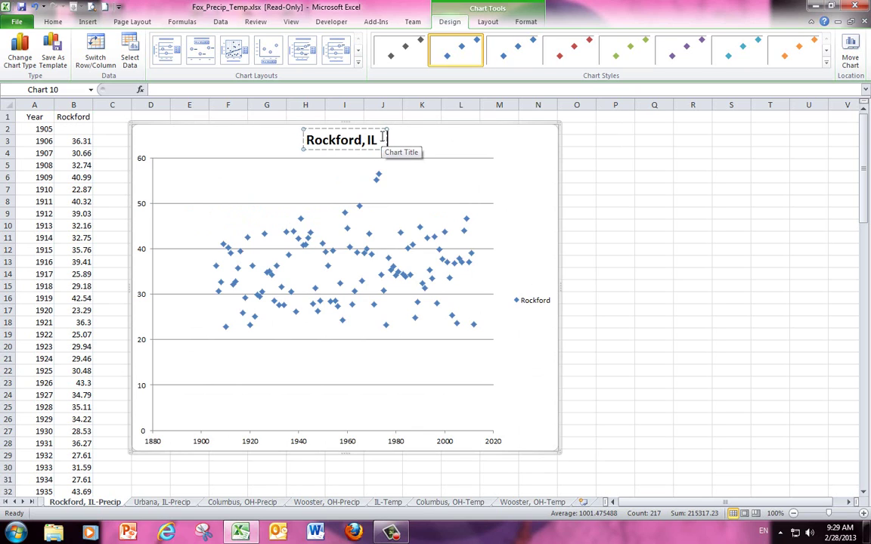
{"action": "type", "text": "- Precip"}
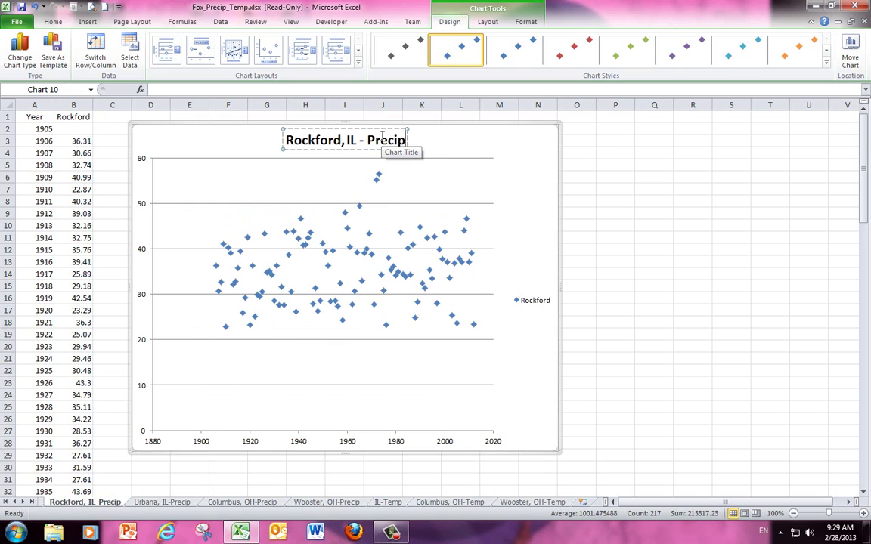
{"action": "left_click", "coordinate": [438, 143]}
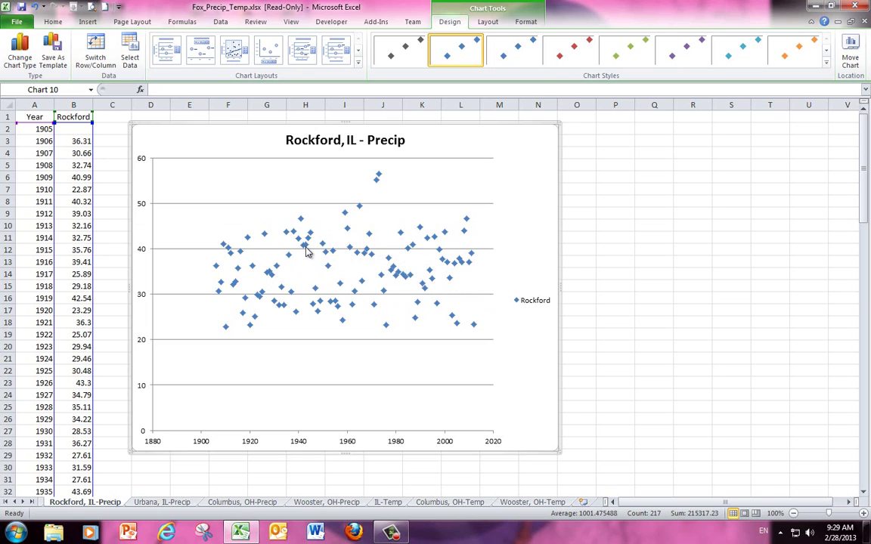
- Add a linear trendline to the Rockford data series in the chart
{"action": "mouse_move", "coordinate": [306, 251]}
{"action": "left_click", "coordinate": [303, 251]}
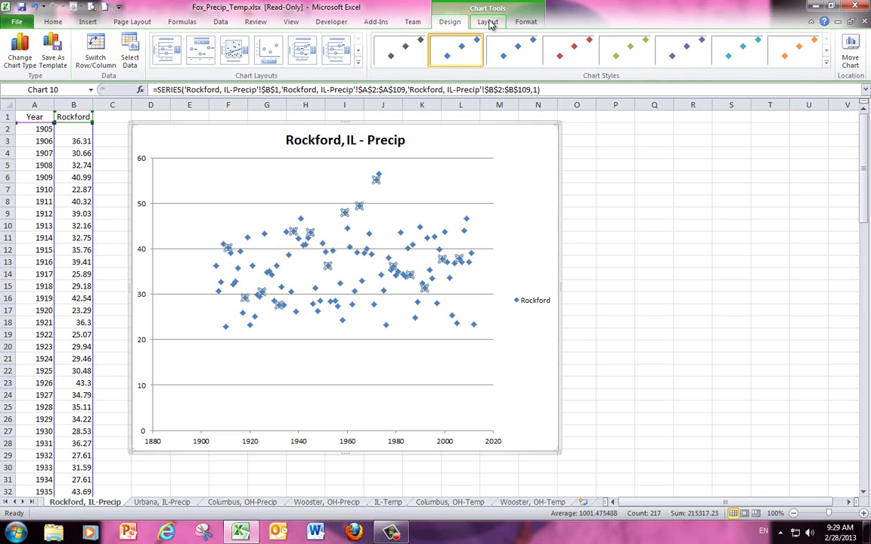
{"action": "left_click", "coordinate": [488, 23]}
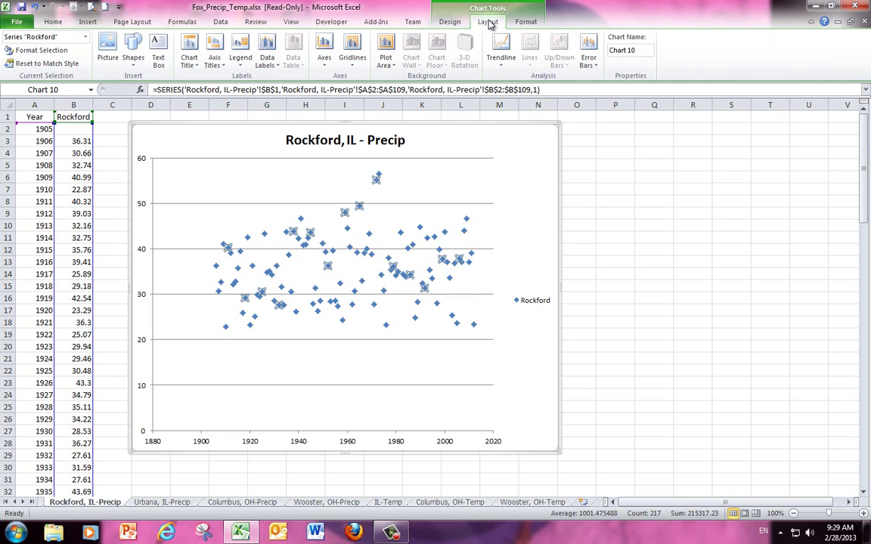
{"action": "left_click", "coordinate": [500, 64]}
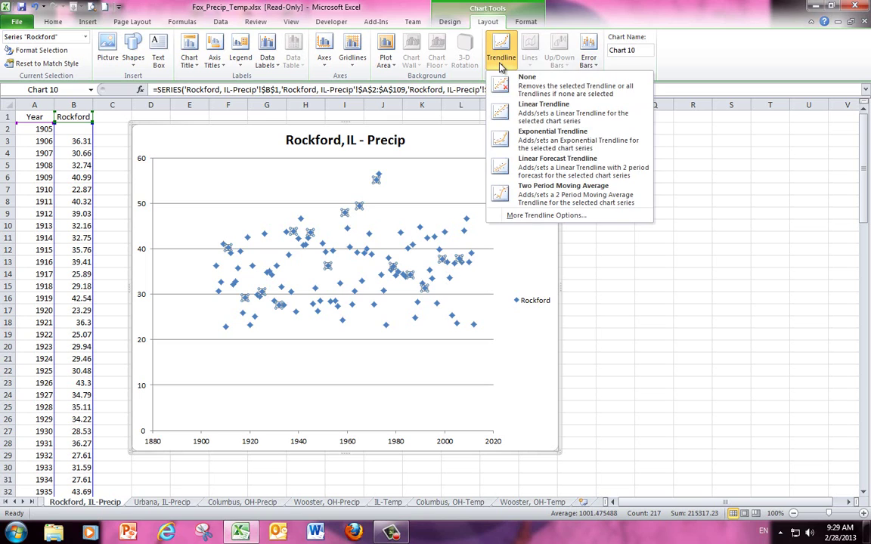
{"action": "left_click", "coordinate": [528, 117]}
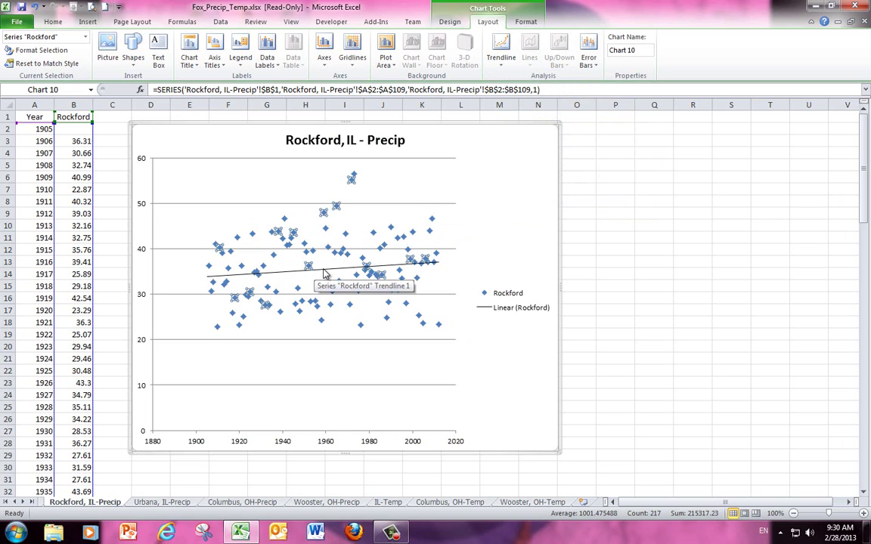
- Format the Rockford trendline as a solid red line with a width of 3
{"action": "left_click", "coordinate": [329, 274]}
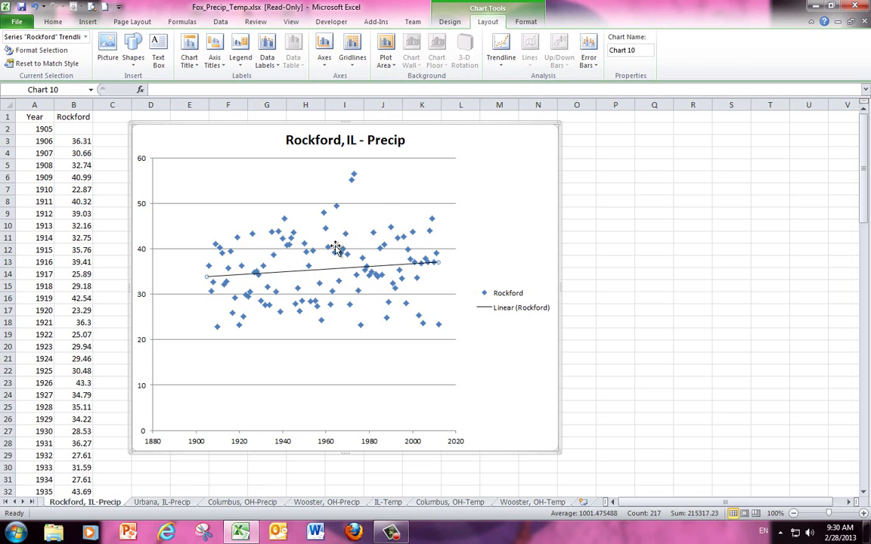
{"action": "right_click", "coordinate": [328, 273]}
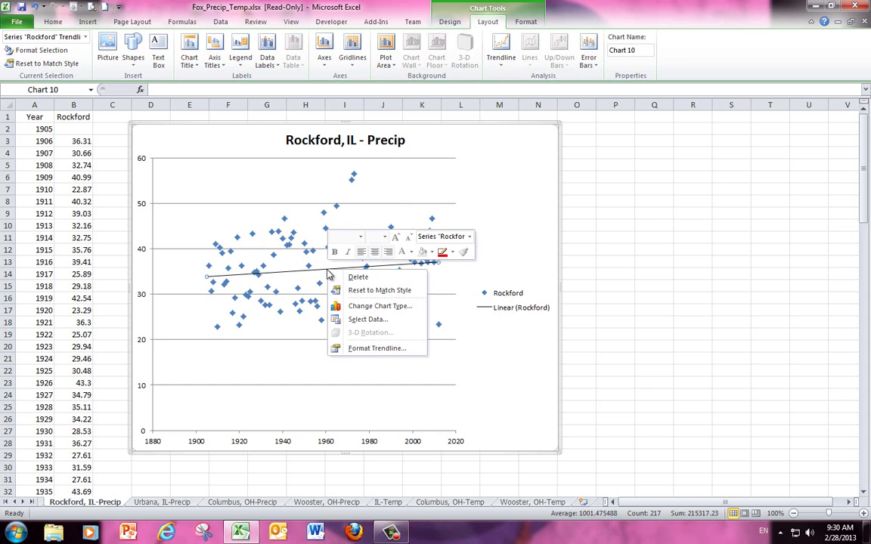
{"action": "left_click", "coordinate": [369, 349]}
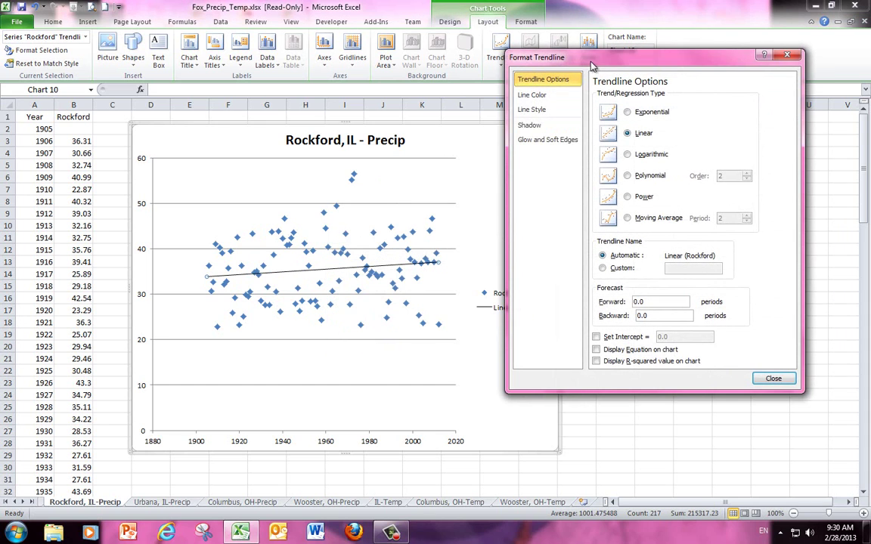
{"action": "left_click_drag", "start_coordinate": [572, 73], "coordinate": [421, 79]}
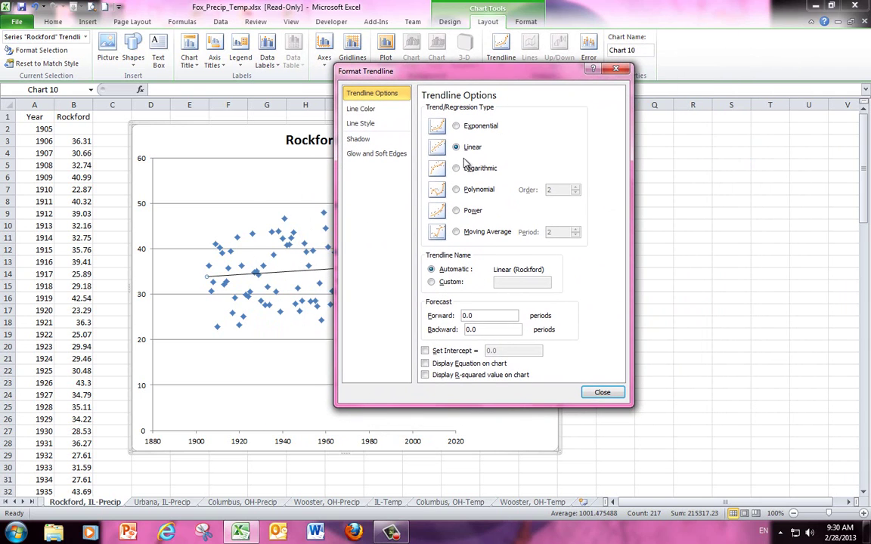
{"action": "left_click", "coordinate": [362, 110]}
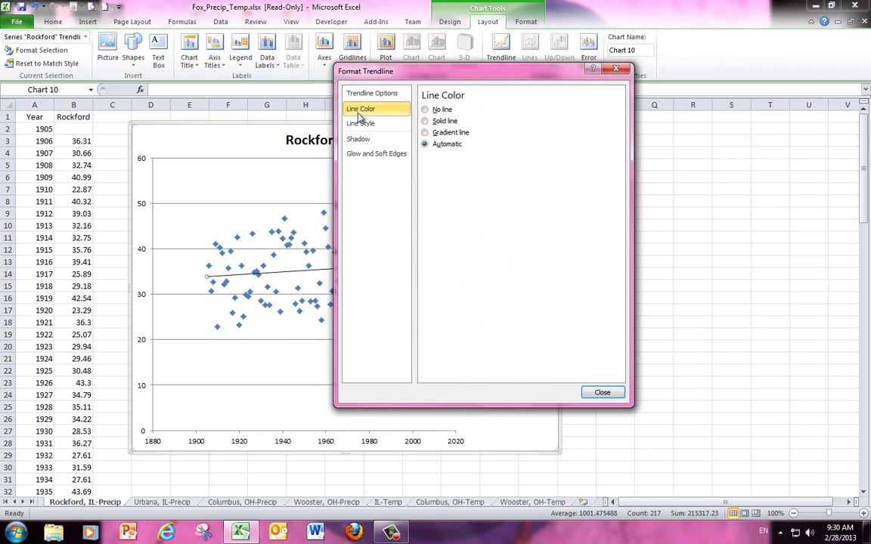
{"action": "left_click", "coordinate": [424, 122]}
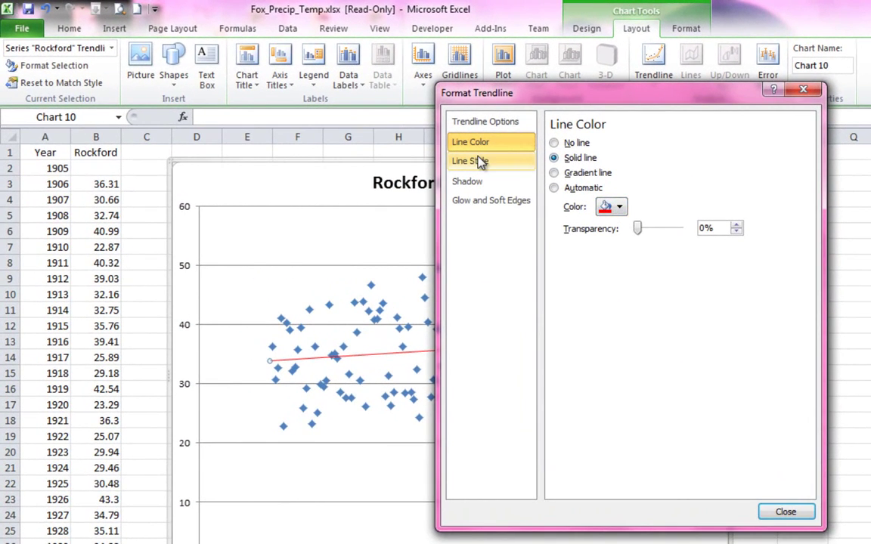
{"action": "left_click", "coordinate": [479, 162]}
{"action": "left_click_drag", "start_coordinate": [649, 141], "coordinate": [555, 147]}
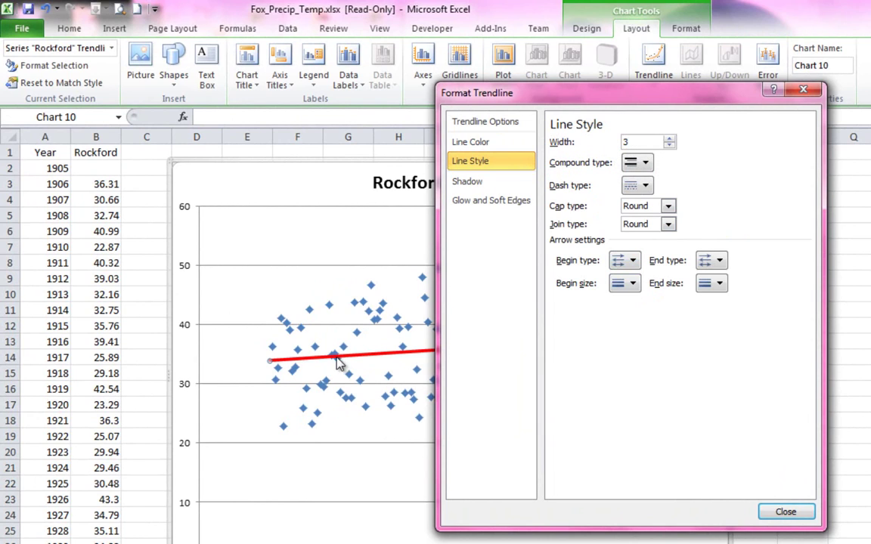
- Give the trendline the custom name "Linear (1905-2012)"
{"action": "left_click", "coordinate": [469, 121]}
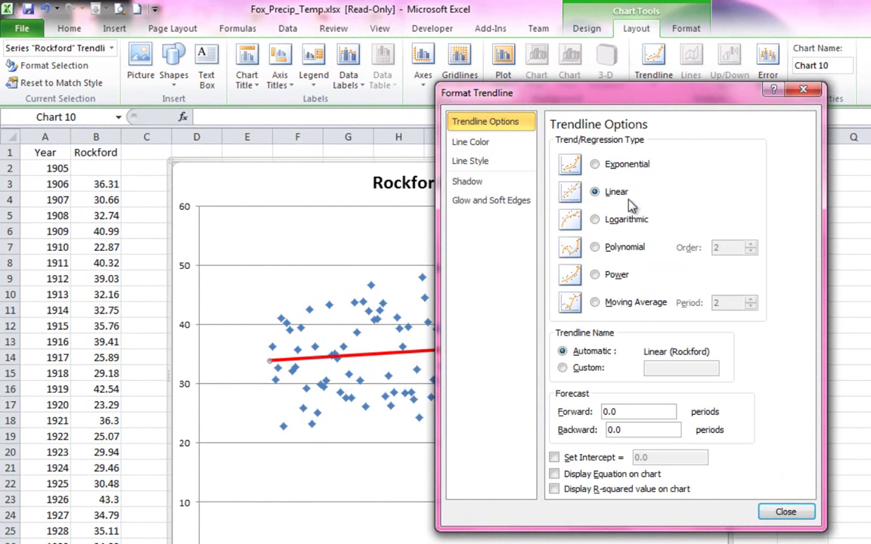
{"action": "left_click", "coordinate": [563, 368]}
{"action": "left_click_drag", "start_coordinate": [616, 105], "coordinate": [649, 66]}
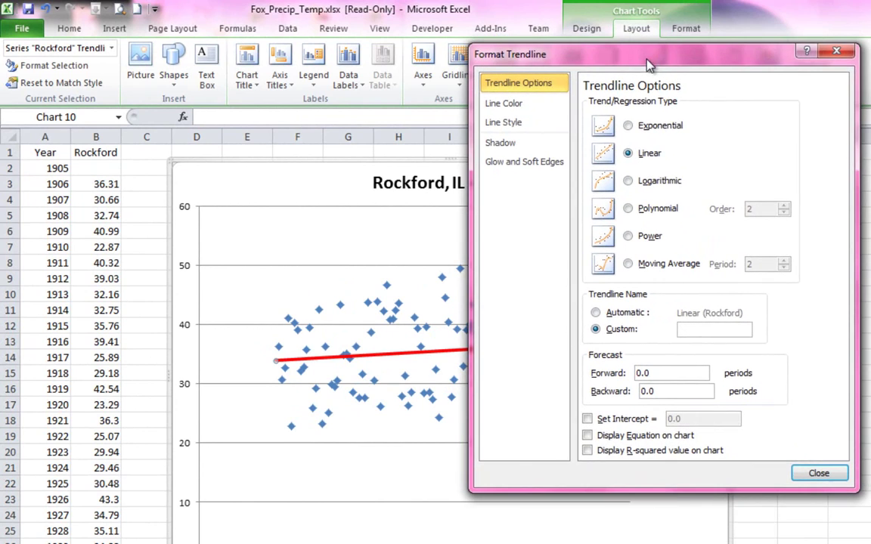
{"action": "left_click", "coordinate": [690, 328]}
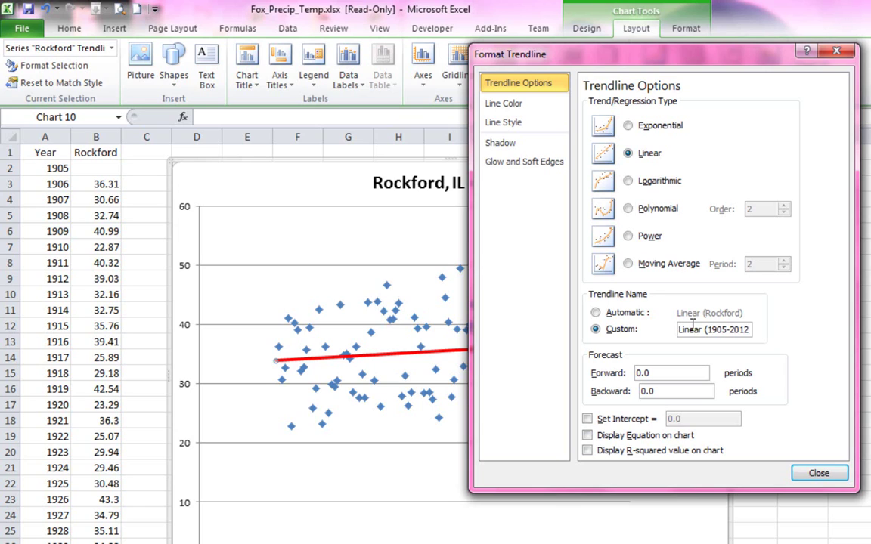
{"action": "type", "text": ")"}
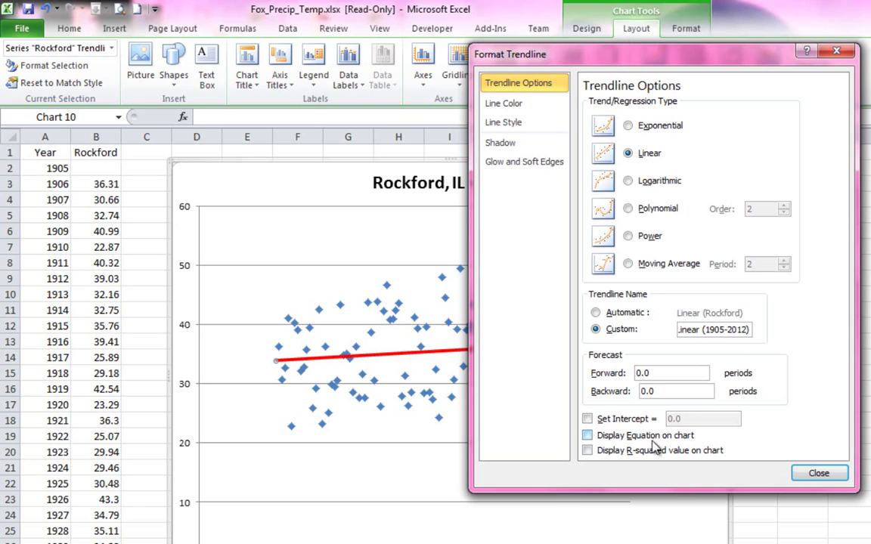
- Display the trendline's equation and R-squared value on the chart
{"action": "left_click", "coordinate": [588, 435]}
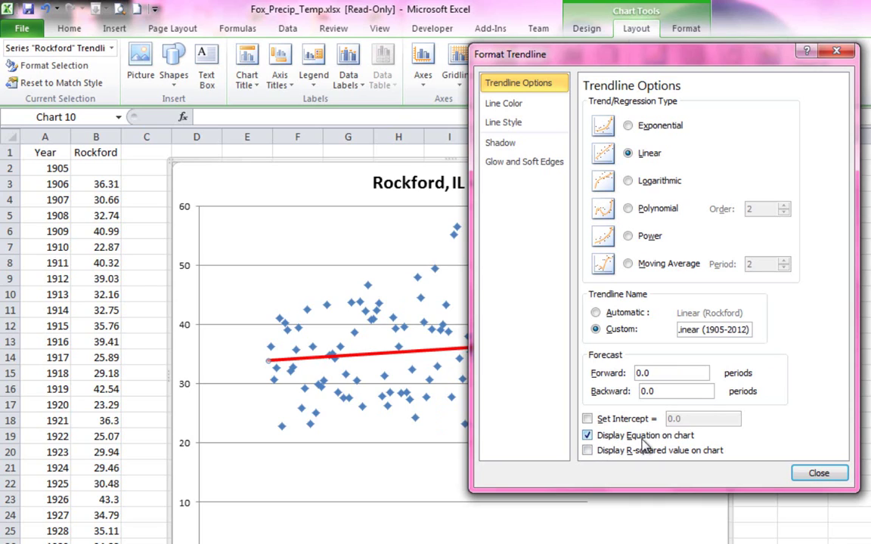
{"action": "left_click", "coordinate": [588, 450]}
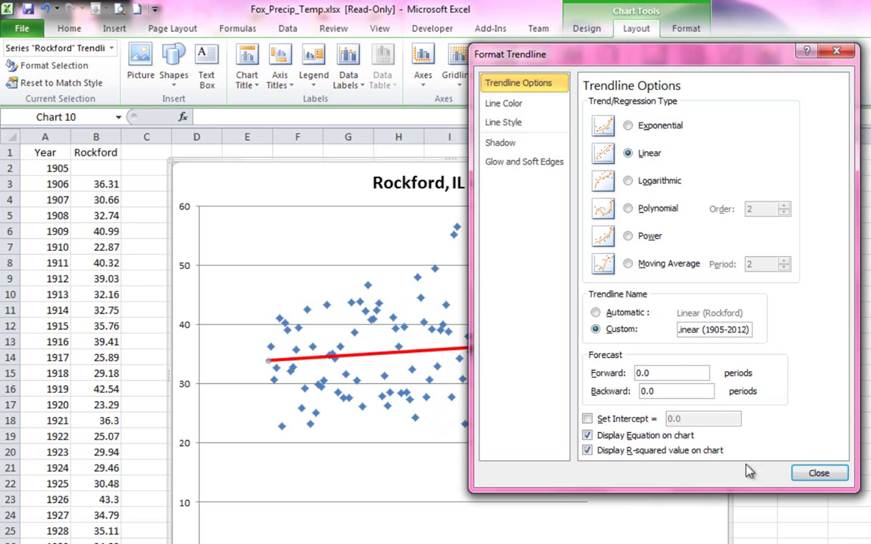
{"action": "left_click", "coordinate": [819, 474]}
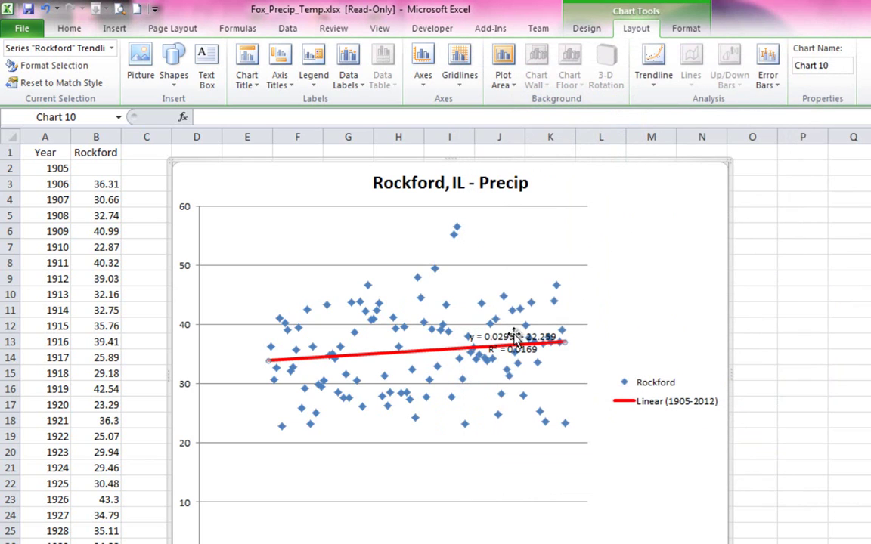
- Move the trendline equation label to the empty lower-left area of the plot and colour its text red
{"action": "left_click", "coordinate": [469, 334]}
{"action": "left_click_drag", "start_coordinate": [470, 334], "coordinate": [248, 480]}
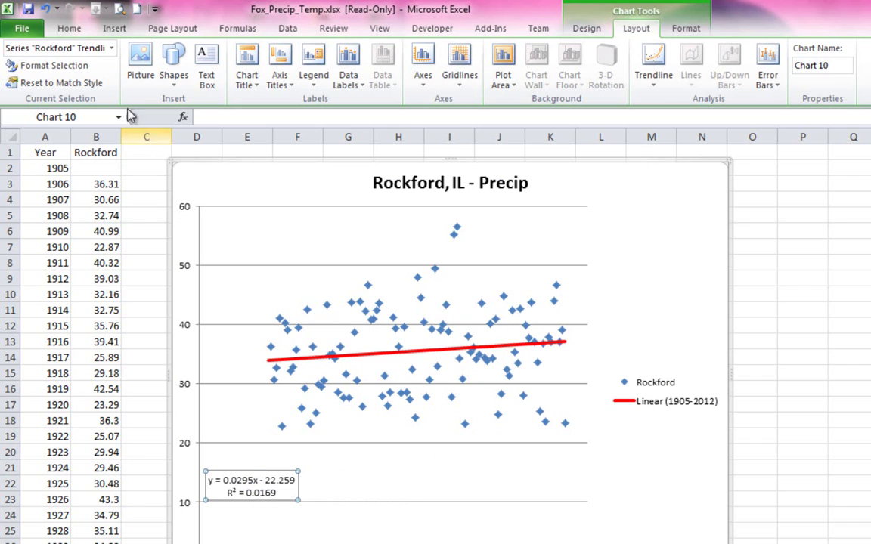
{"action": "left_click", "coordinate": [68, 29]}
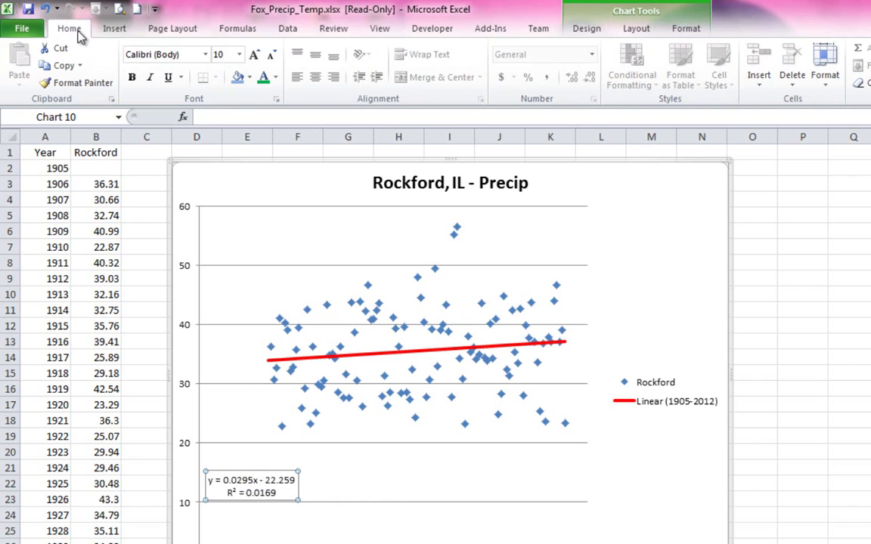
{"action": "left_click", "coordinate": [276, 78]}
{"action": "left_click", "coordinate": [263, 211]}
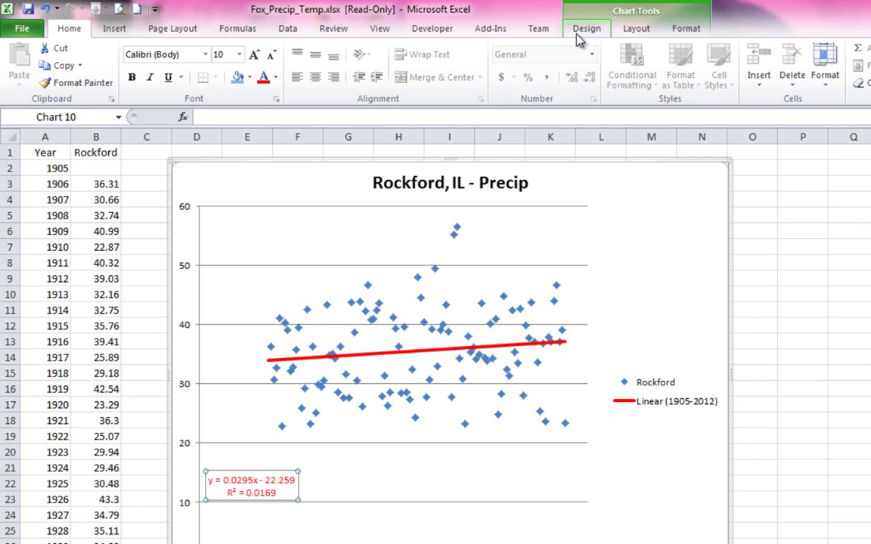
{"action": "left_click", "coordinate": [638, 32]}
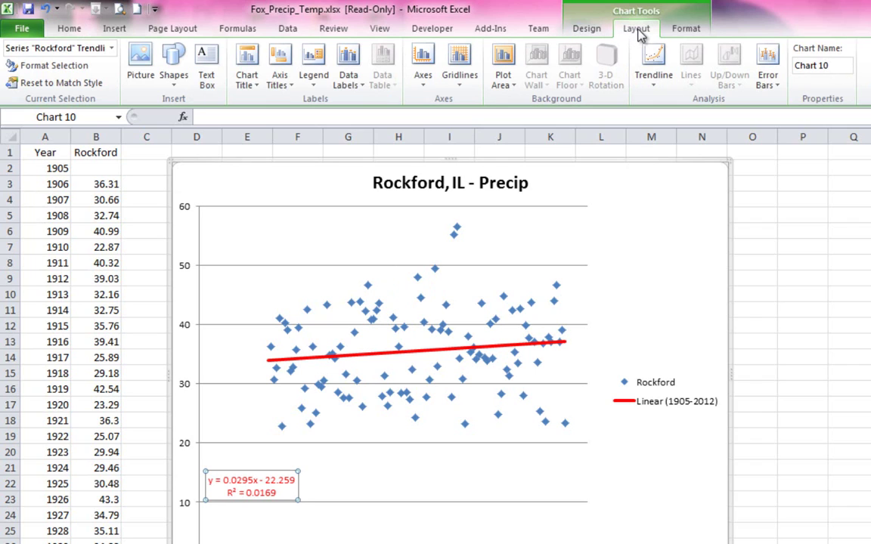
{"action": "left_click", "coordinate": [583, 30]}
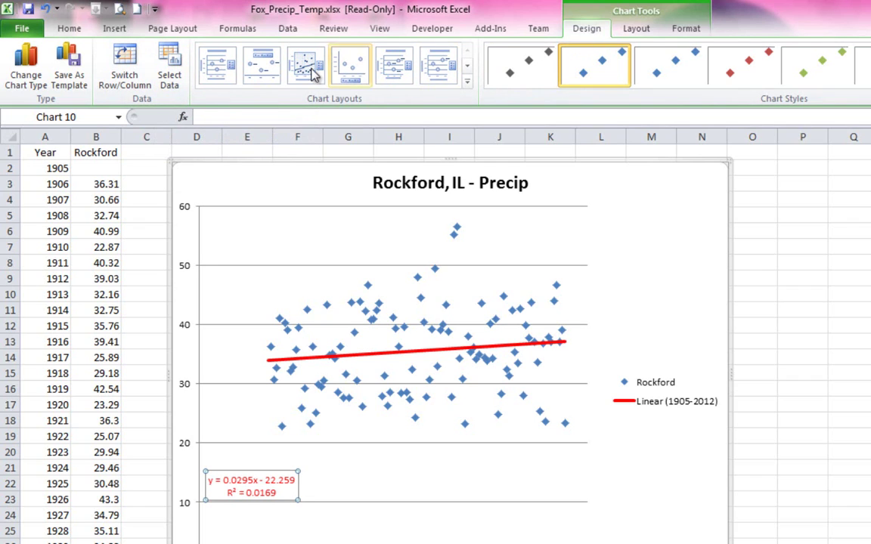
{"action": "left_click", "coordinate": [169, 73]}
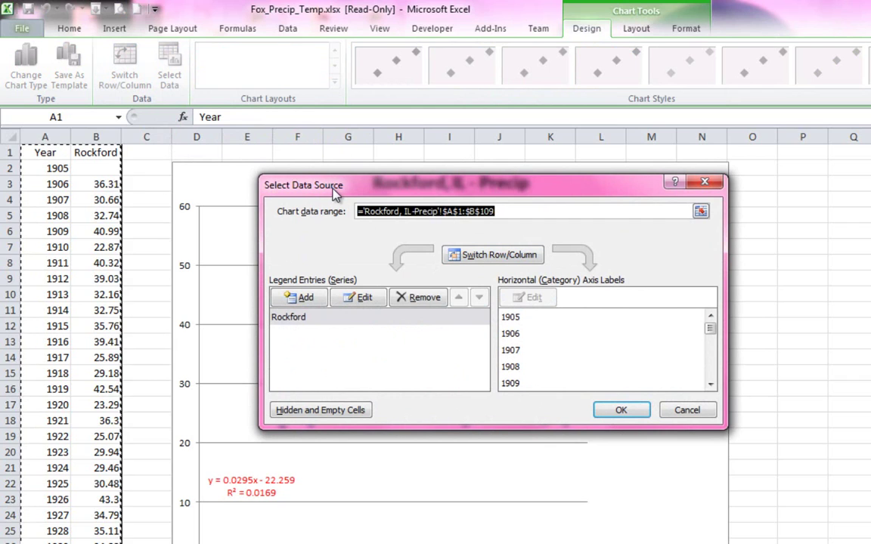
{"action": "left_click", "coordinate": [686, 410]}
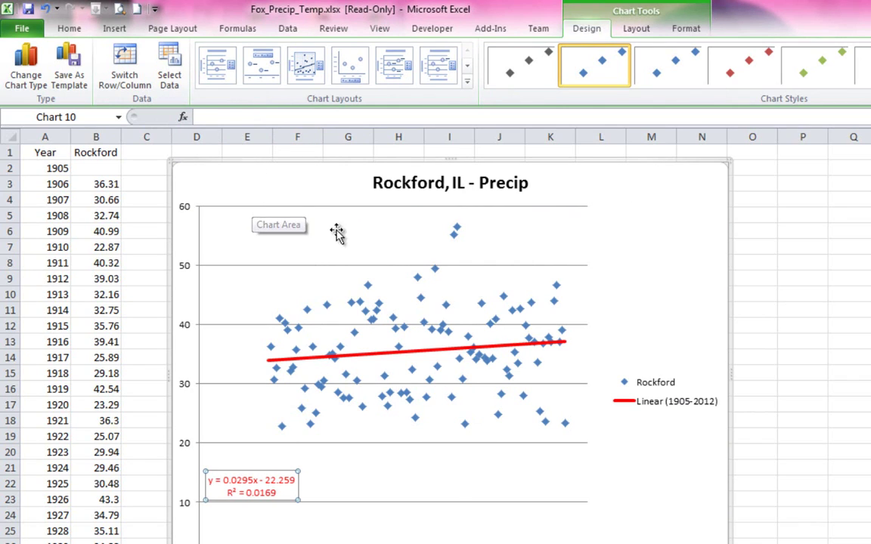
- Add a new series to the chart's data source with the years 1932 to 2012 (A29:A109) as its X values
{"action": "right_click", "coordinate": [387, 428]}
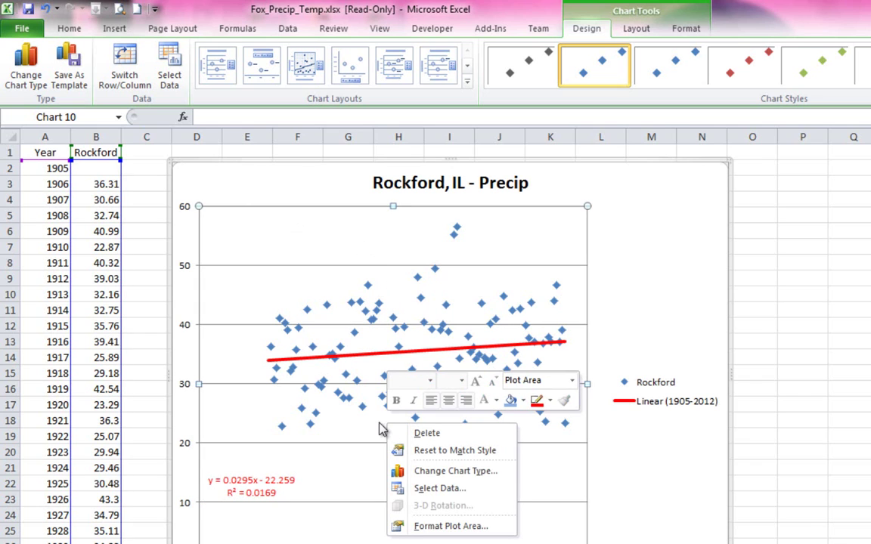
{"action": "left_click", "coordinate": [437, 490]}
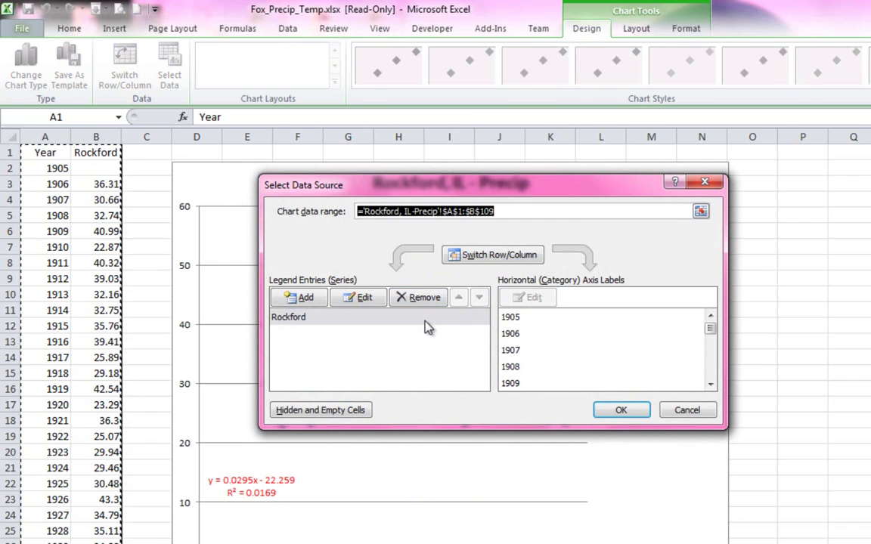
{"action": "left_click_drag", "start_coordinate": [410, 188], "coordinate": [425, 201]}
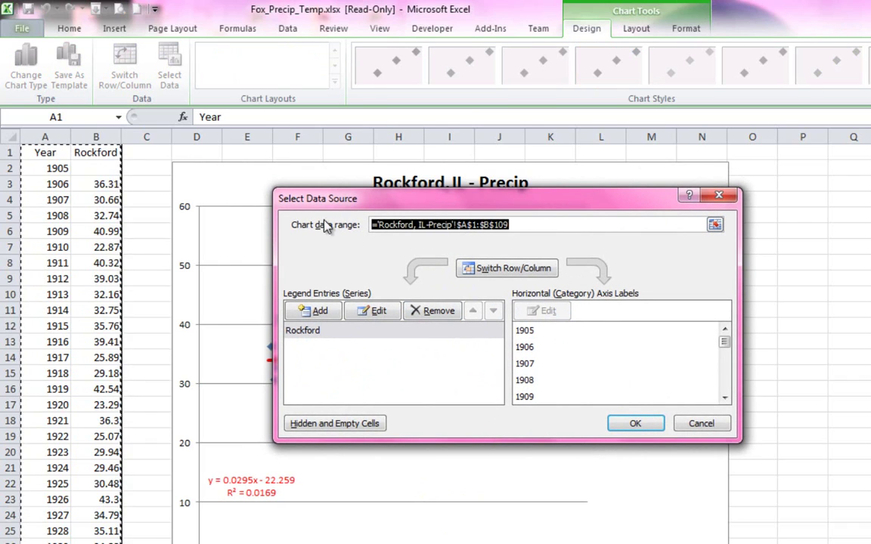
{"action": "left_click", "coordinate": [321, 312]}
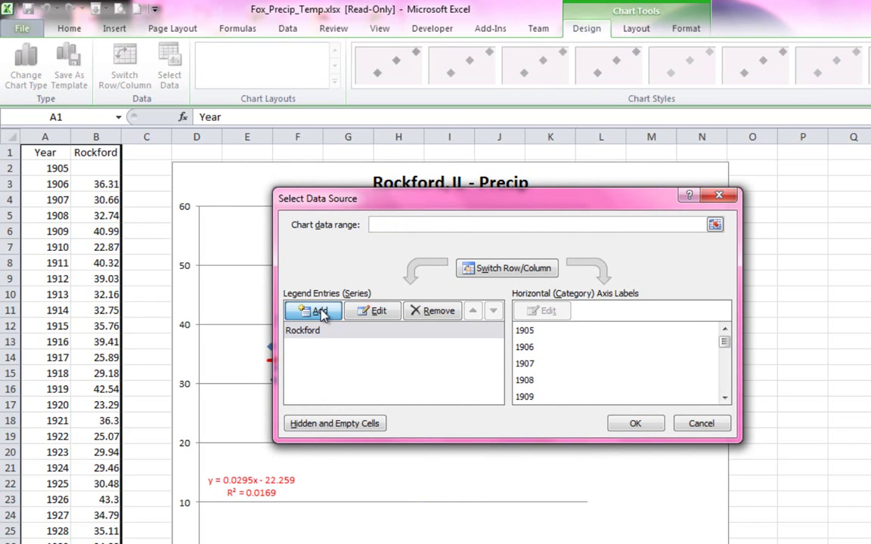
{"action": "left_click_drag", "start_coordinate": [425, 242], "coordinate": [409, 402]}
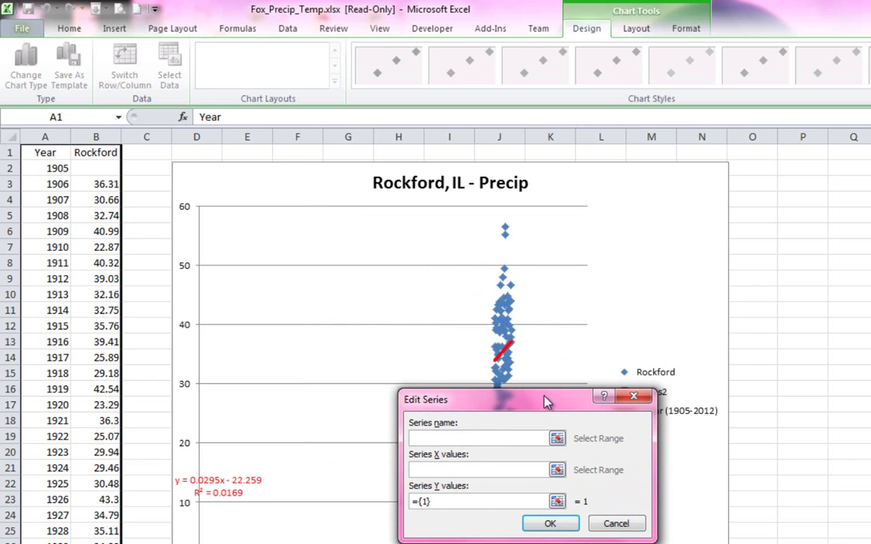
{"action": "left_click_drag", "start_coordinate": [545, 397], "coordinate": [502, 241]}
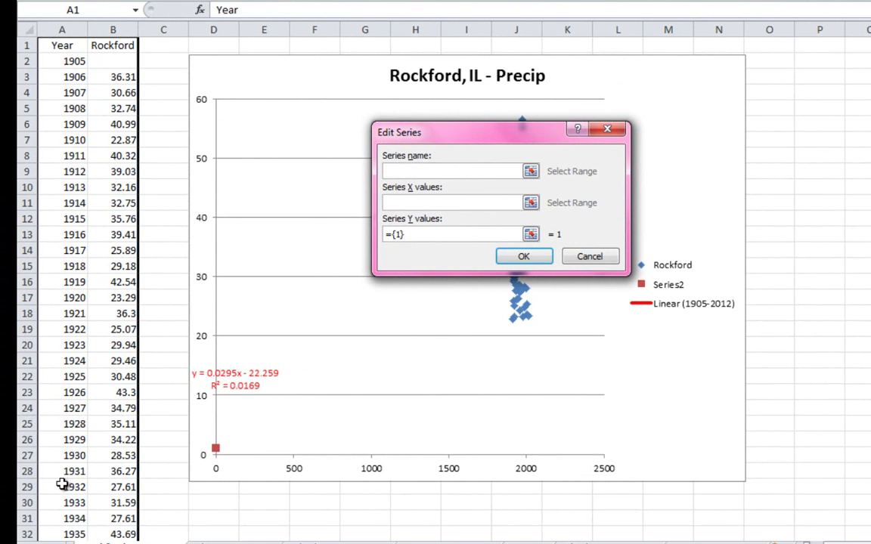
{"action": "left_click_drag", "start_coordinate": [68, 487], "coordinate": [64, 517]}
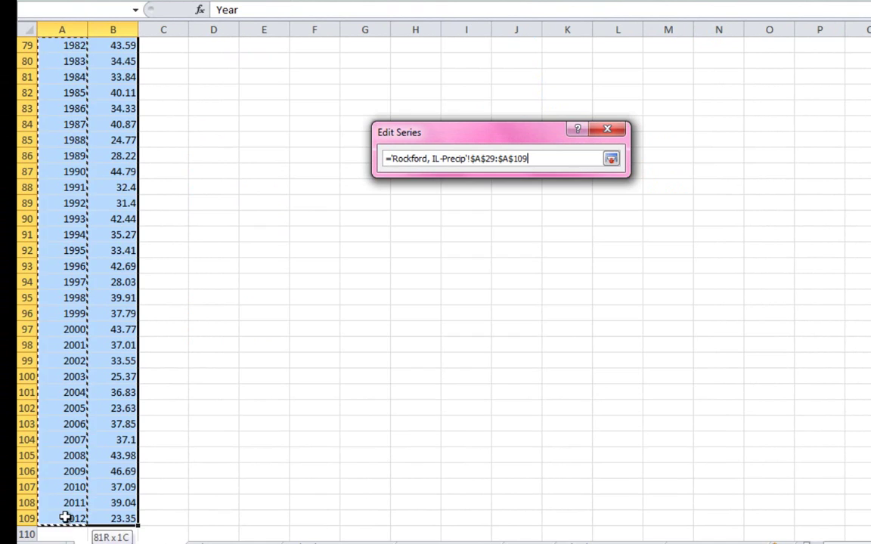
{"action": "left_click", "coordinate": [610, 158]}
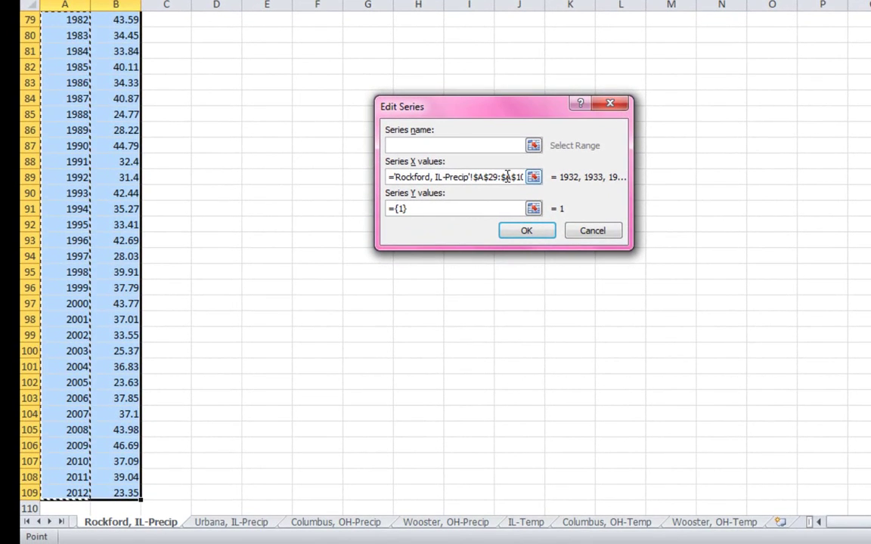
- Set the new series' Y values to the Rockford precipitation for 1932 to 2012 (B29:B109) and apply the data source changes
{"action": "left_click", "coordinate": [416, 210]}
{"action": "key", "text": "BackSpace"}
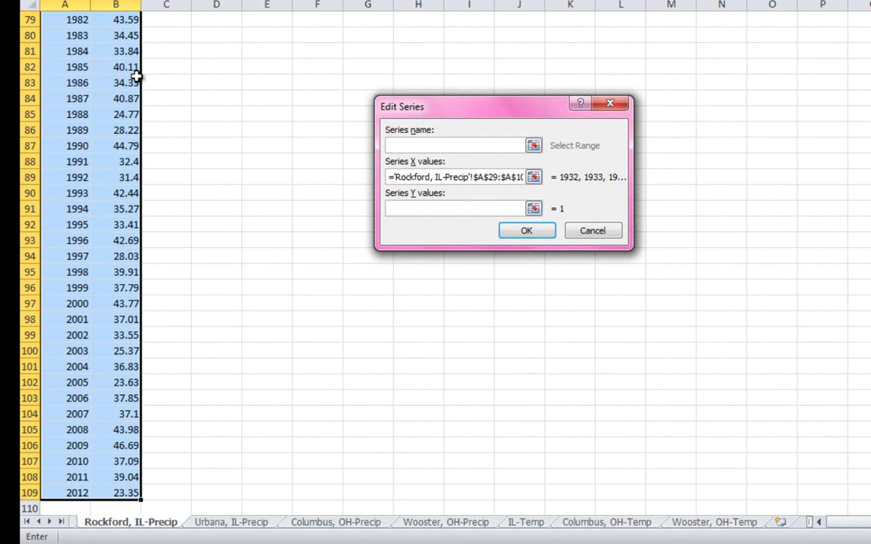
{"action": "scroll", "coordinate": [135, 75], "scroll_direction": "up", "scroll_amount": 12}
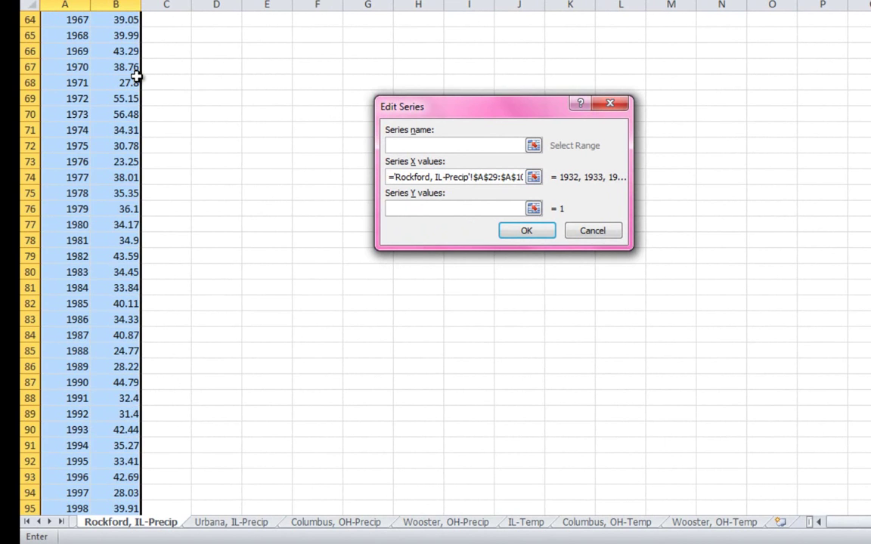
{"action": "scroll", "coordinate": [135, 75], "scroll_direction": "up", "scroll_amount": 8}
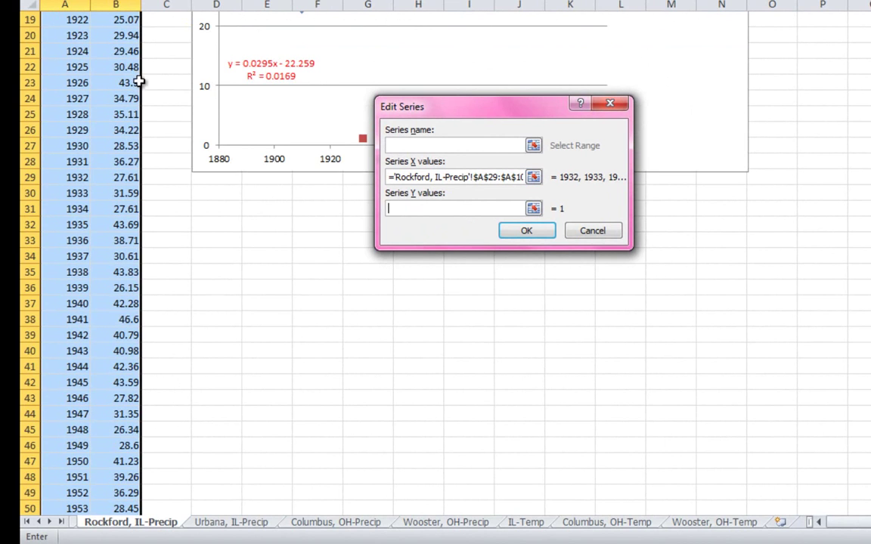
{"action": "scroll", "coordinate": [139, 83], "scroll_direction": "down", "scroll_amount": 8}
{"action": "scroll", "coordinate": [90, 112], "scroll_direction": "up", "scroll_amount": 5}
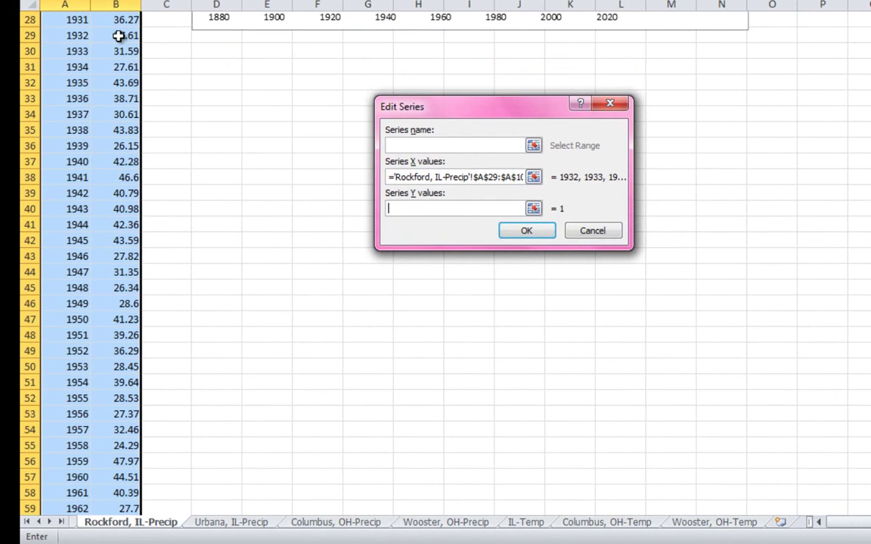
{"action": "left_click_drag", "start_coordinate": [119, 35], "coordinate": [125, 314]}
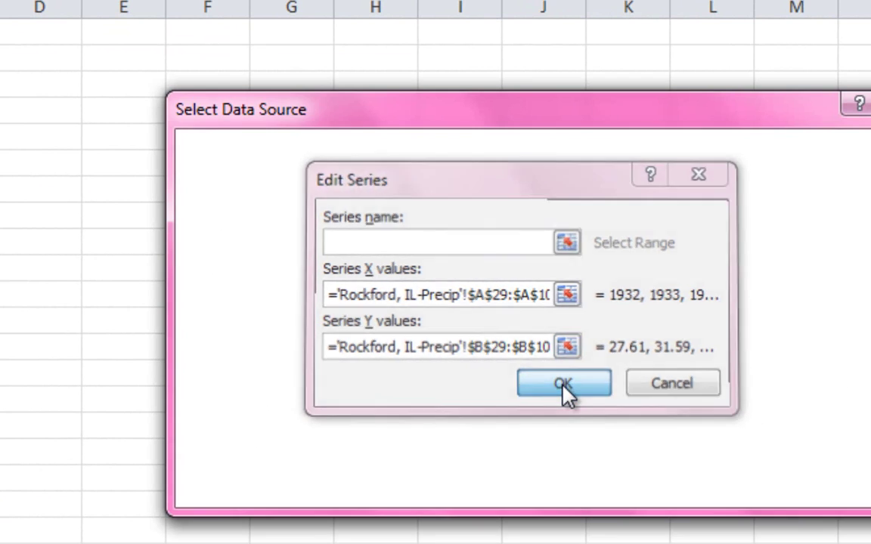
{"action": "left_click", "coordinate": [563, 386]}
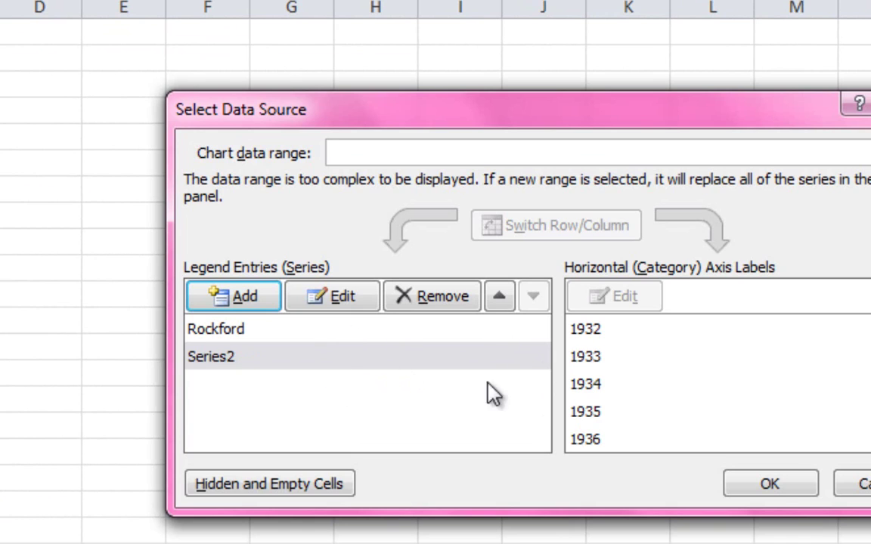
{"action": "left_click", "coordinate": [769, 488]}
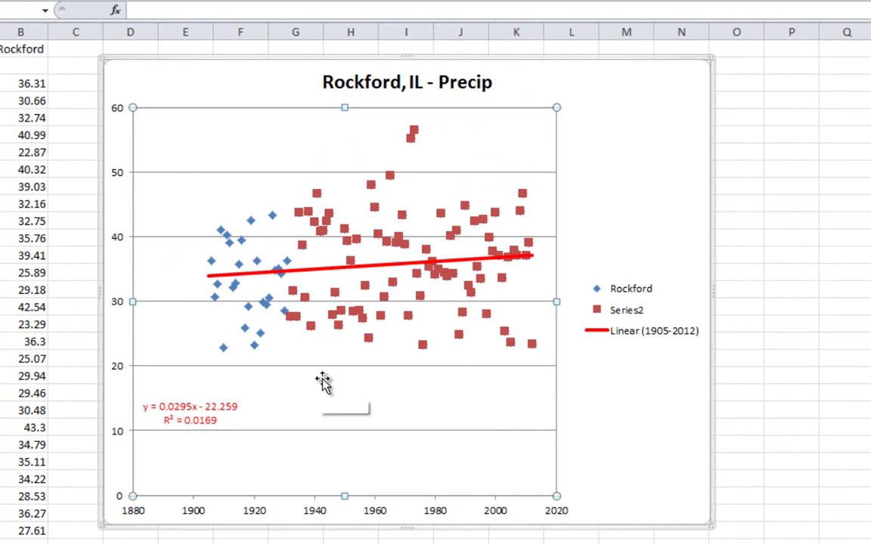
- Add a linear trendline to the new 1932 to 2012 series, plotted as red squares
{"action": "mouse_move", "coordinate": [535, 350]}
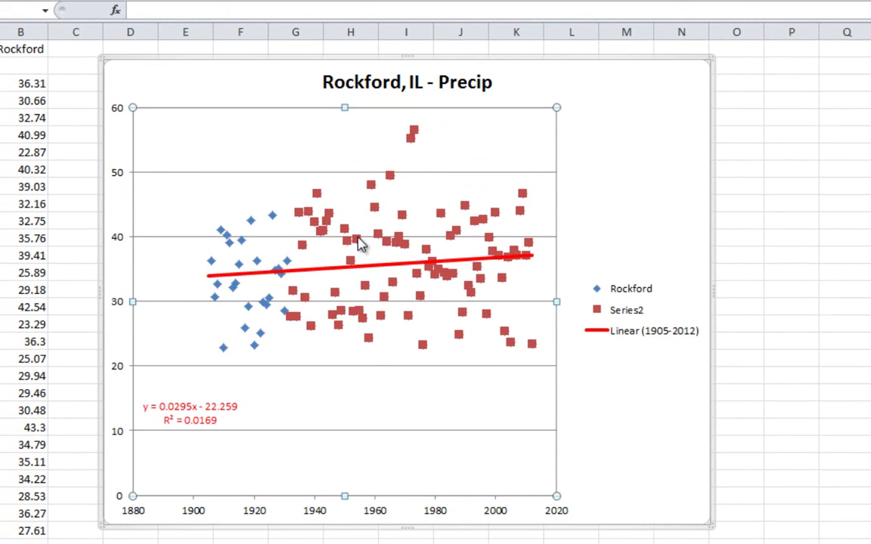
{"action": "mouse_move", "coordinate": [357, 243]}
{"action": "mouse_move", "coordinate": [291, 271]}
{"action": "mouse_move", "coordinate": [375, 195]}
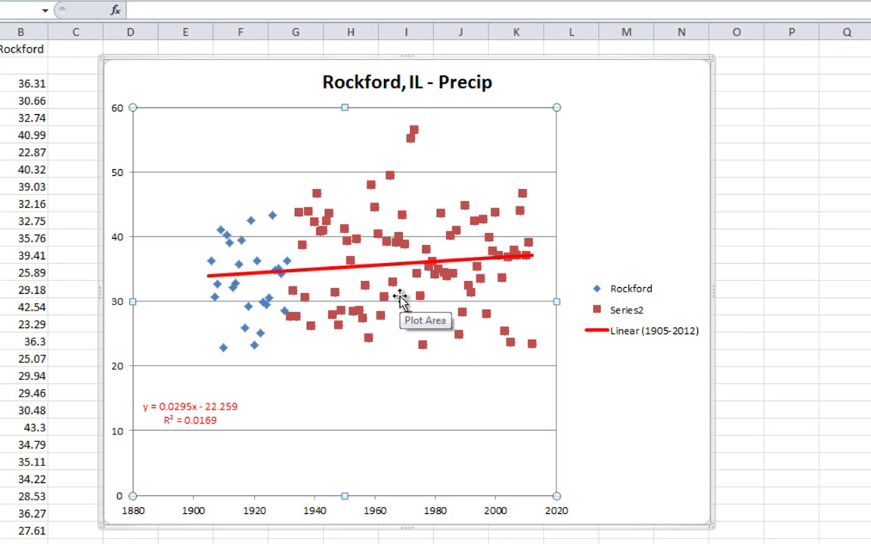
{"action": "left_click", "coordinate": [380, 241]}
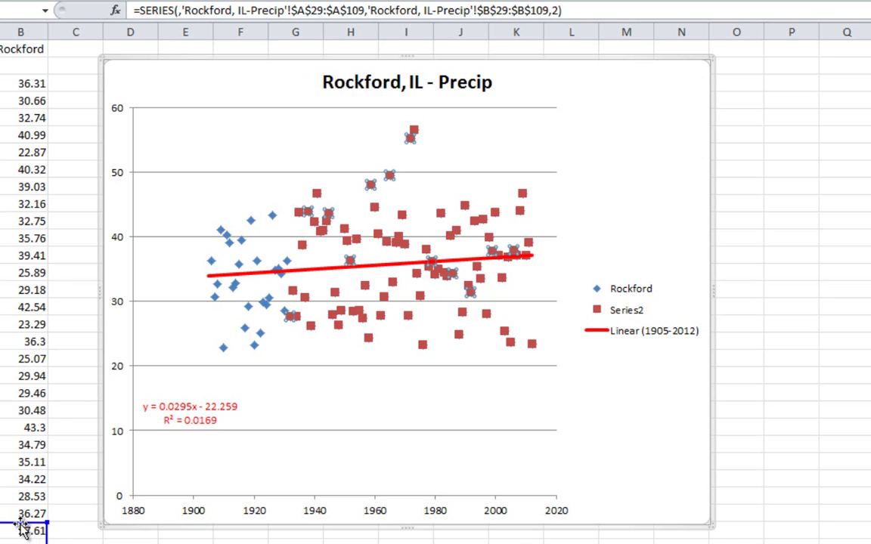
{"action": "right_click", "coordinate": [373, 192]}
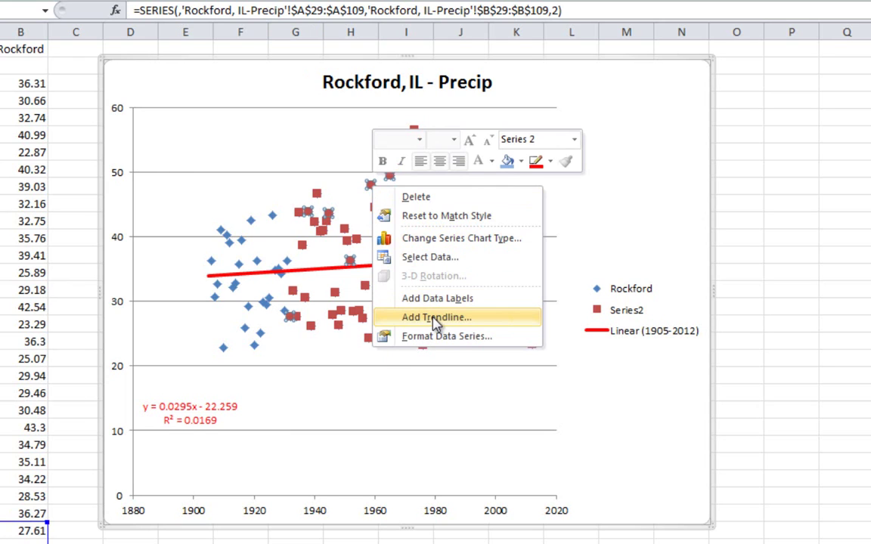
{"action": "key", "text": "Escape"}
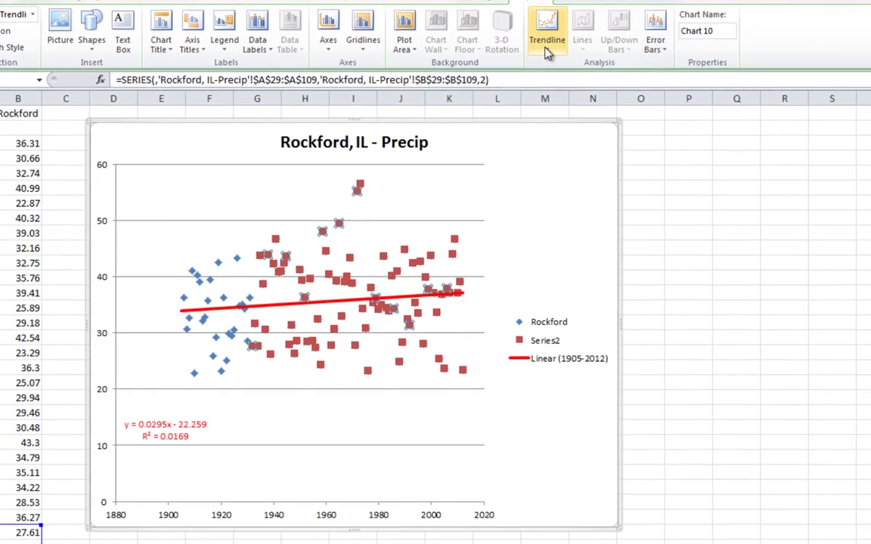
{"action": "left_click", "coordinate": [517, 59]}
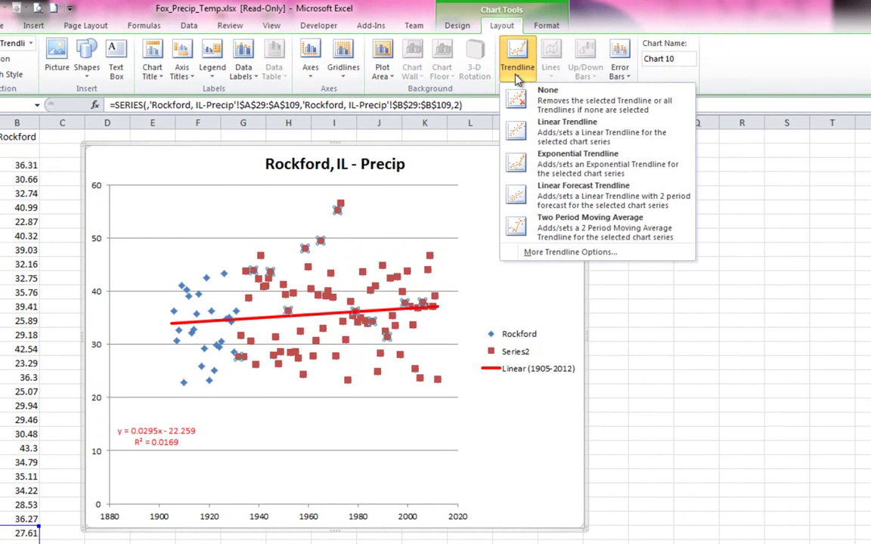
{"action": "left_click", "coordinate": [546, 135]}
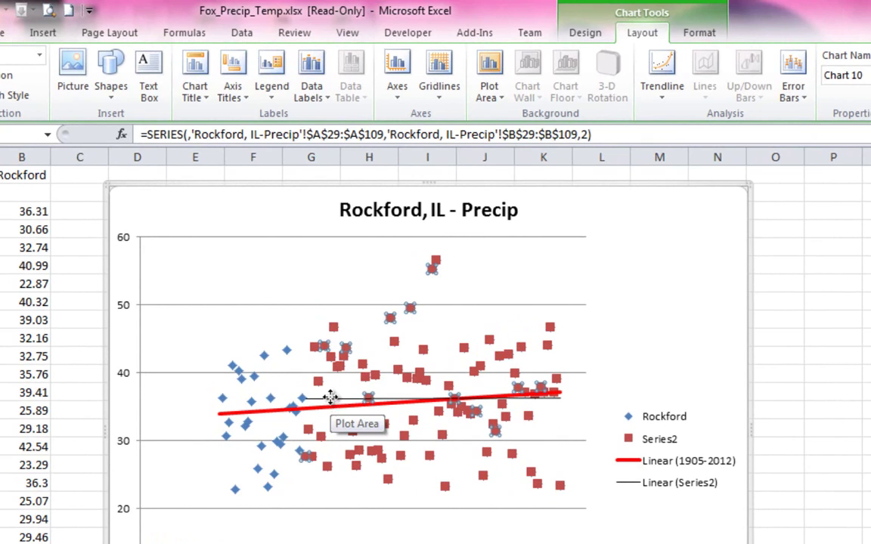
- Give the new trendline the custom name "1932-2012" and display its equation and R-squared value on the chart
{"action": "left_click", "coordinate": [330, 398]}
{"action": "left_click", "coordinate": [330, 401]}
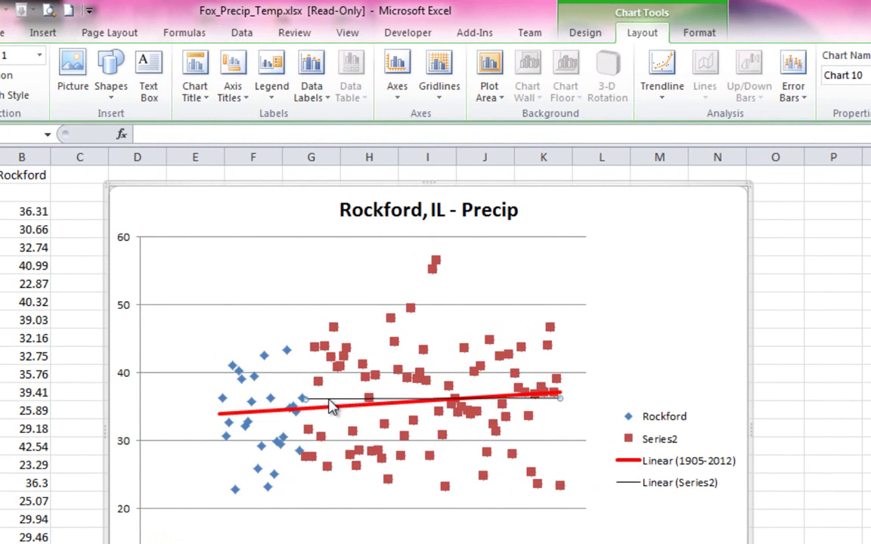
{"action": "left_click", "coordinate": [667, 94]}
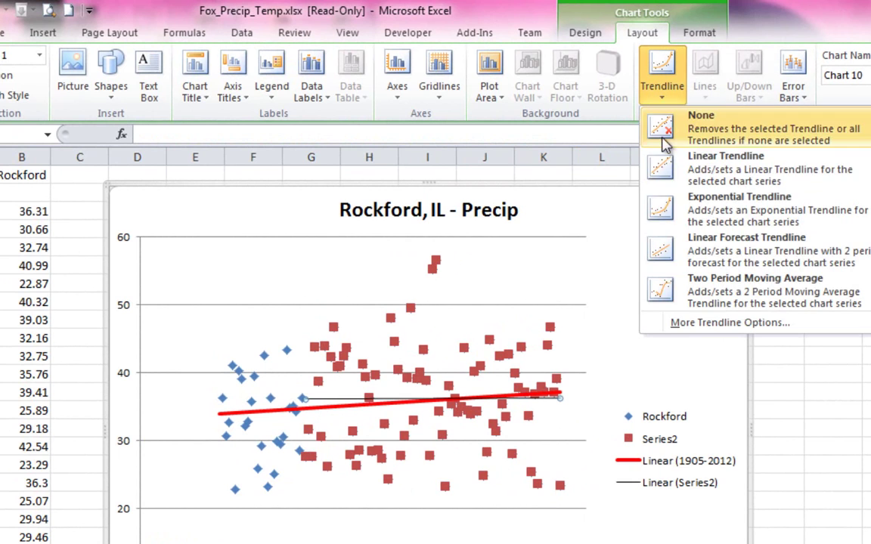
{"action": "left_click", "coordinate": [675, 323]}
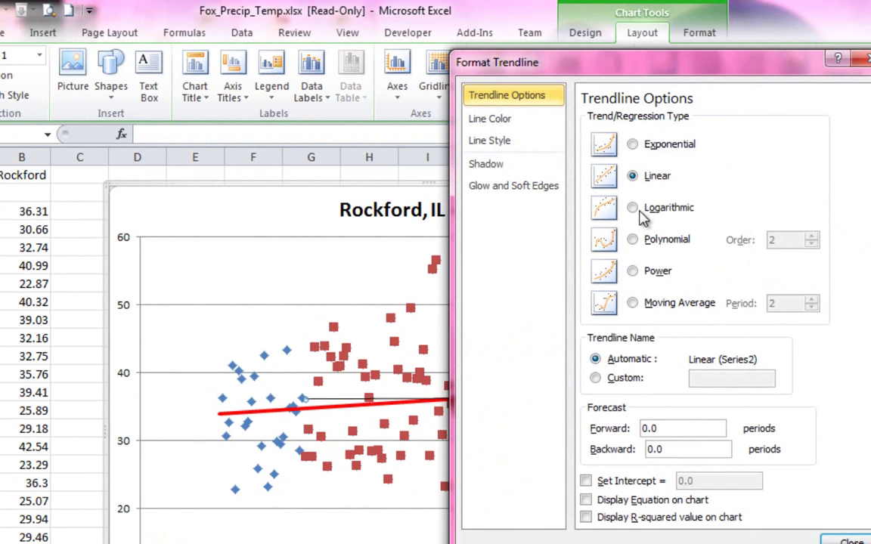
{"action": "left_click", "coordinate": [595, 378]}
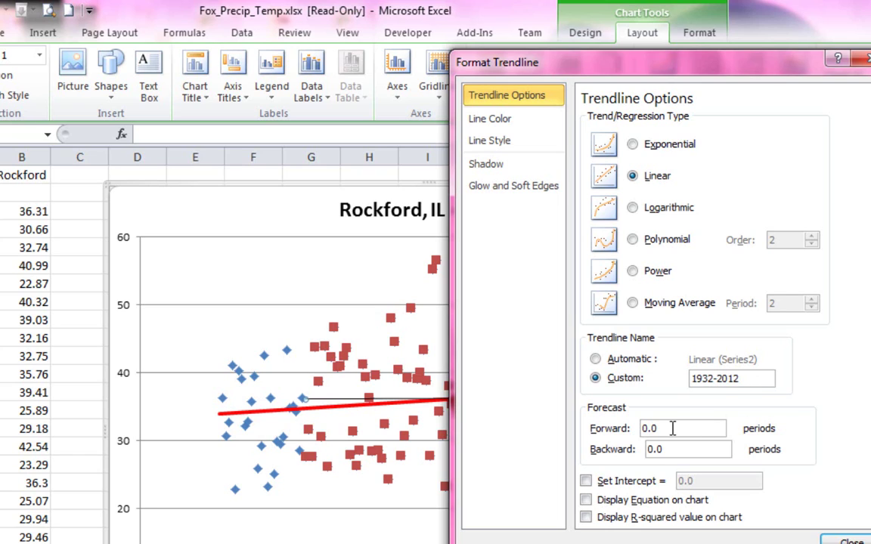
{"action": "left_click", "coordinate": [586, 500]}
{"action": "left_click", "coordinate": [586, 518]}
- Format the new 1932-2012 trendline as a solid green line
{"action": "left_click", "coordinate": [490, 119]}
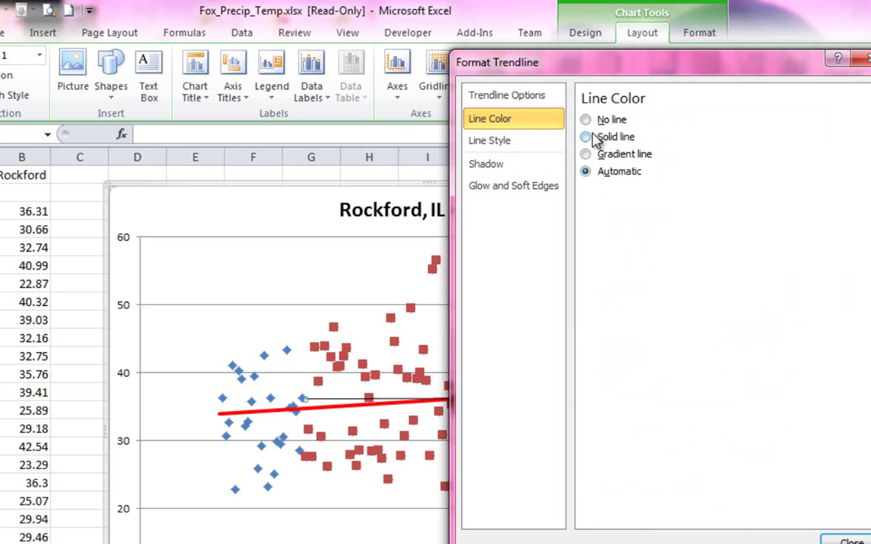
{"action": "left_click", "coordinate": [586, 137]}
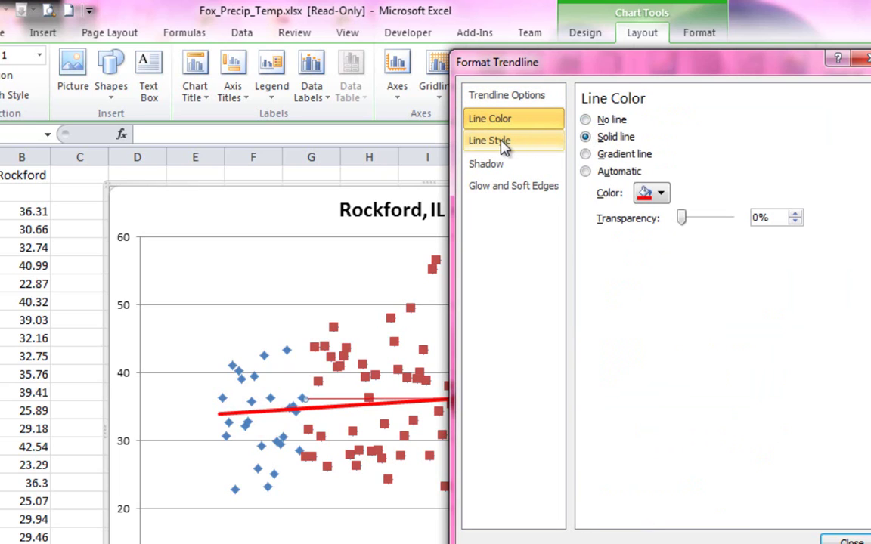
{"action": "left_click", "coordinate": [661, 194]}
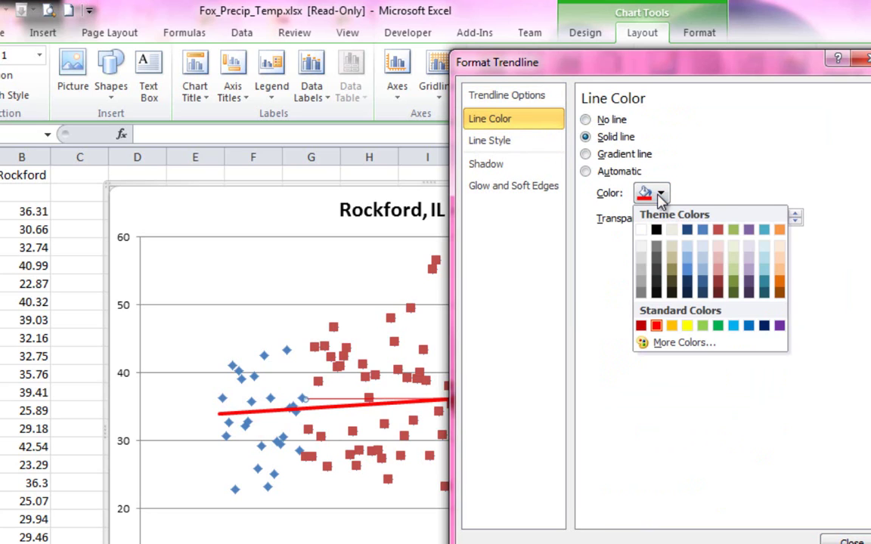
{"action": "left_click", "coordinate": [717, 325]}
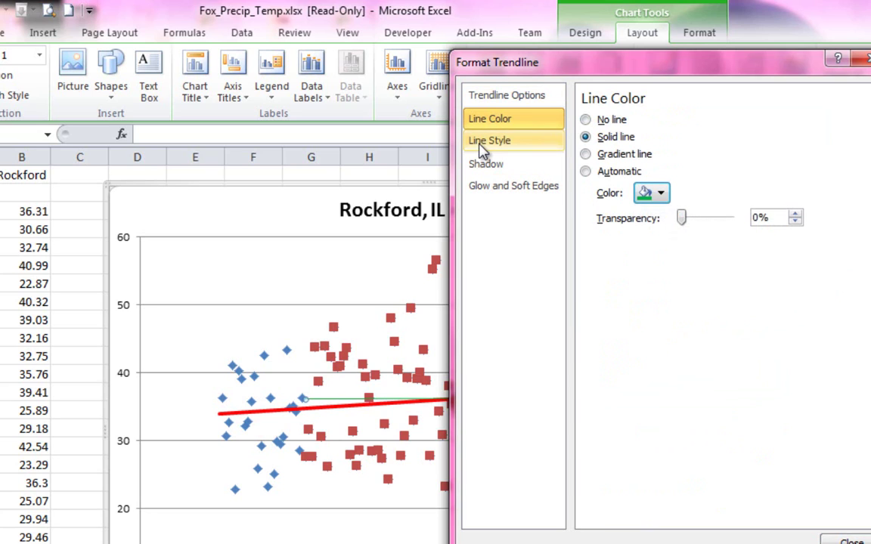
- Set the 1932-2012 trendline's line width to 3 pt and finish formatting the trendline
{"action": "left_click", "coordinate": [483, 142]}
{"action": "key", "text": "Tab"}
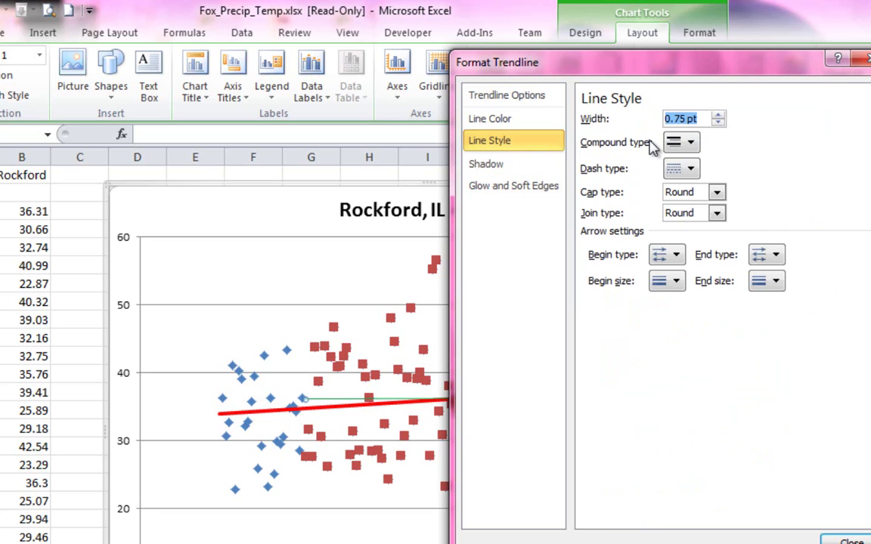
{"action": "type", "text": "3"}
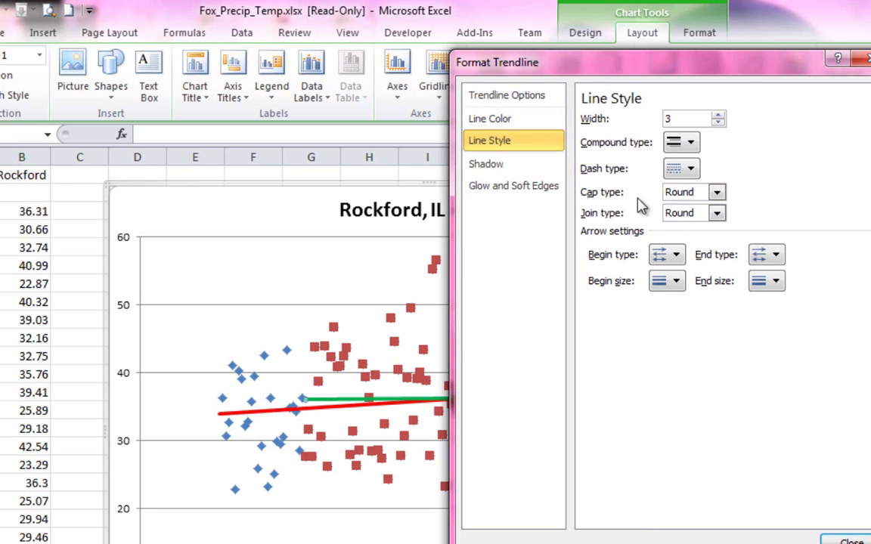
{"action": "left_click", "coordinate": [851, 541]}
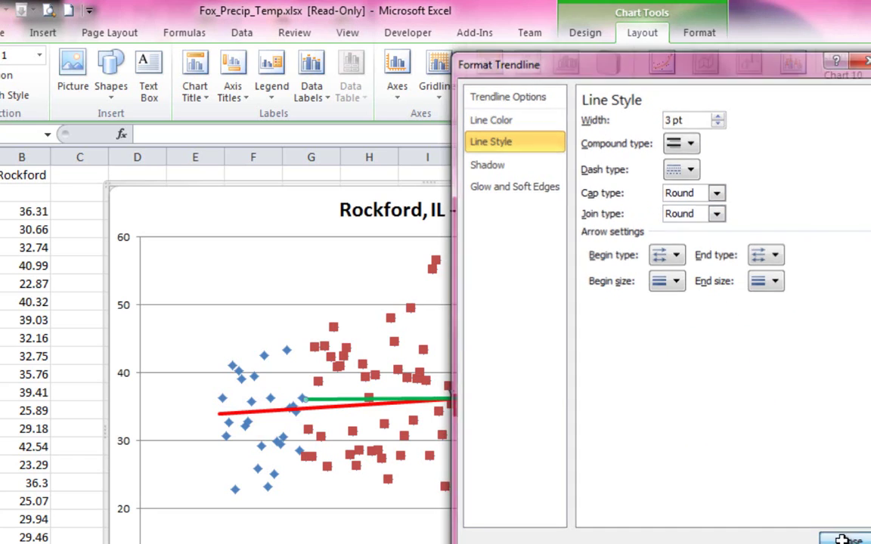
- Place the 1932-2012 trendline equation beside the red equation below the data and make its text green and bold
{"action": "left_click_drag", "start_coordinate": [497, 399], "coordinate": [307, 543]}
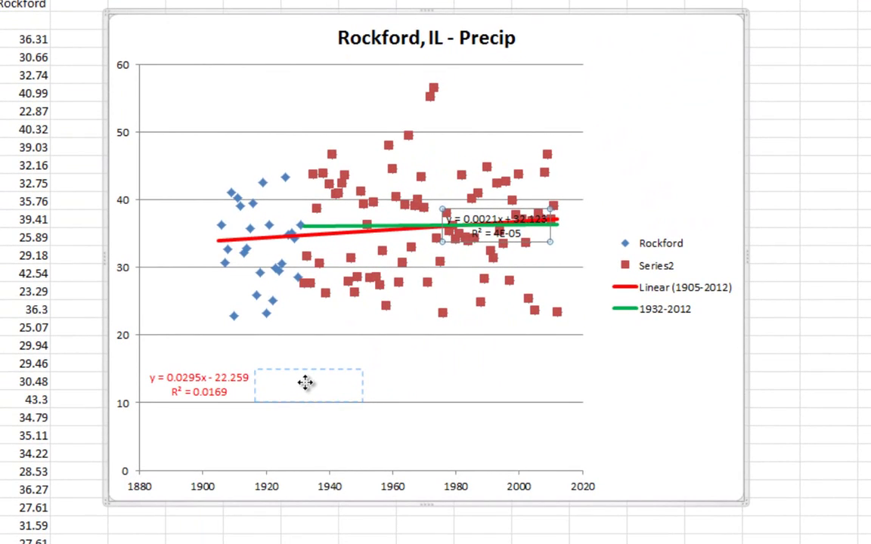
{"action": "left_click_drag", "start_coordinate": [305, 383], "coordinate": [313, 383]}
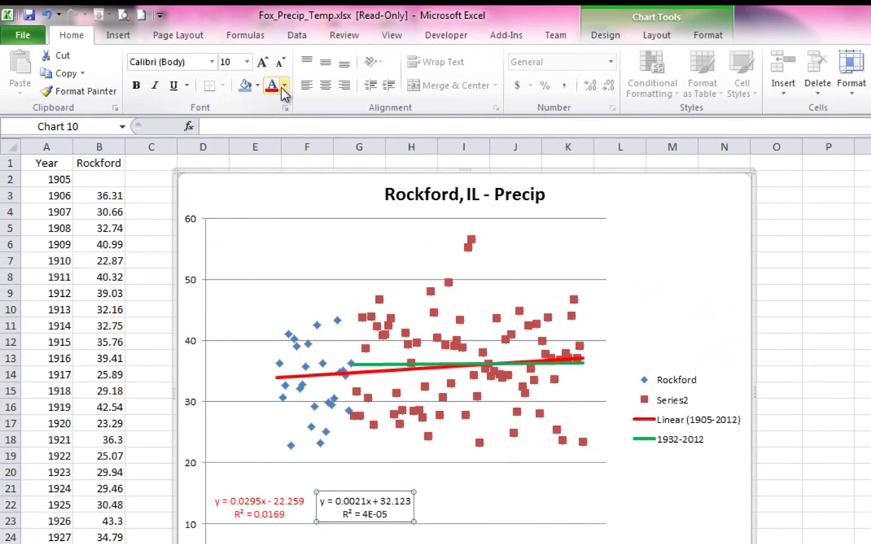
{"action": "left_click", "coordinate": [283, 86]}
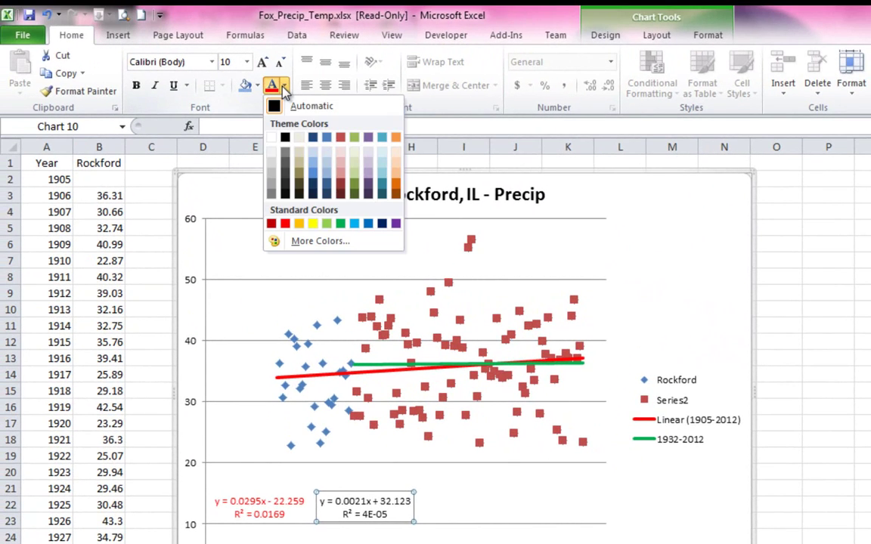
{"action": "left_click", "coordinate": [340, 224]}
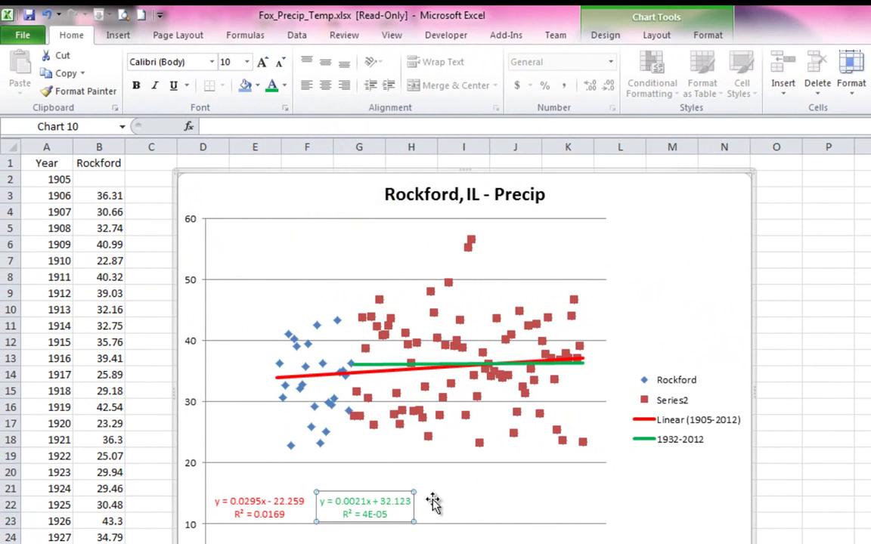
{"action": "left_click", "coordinate": [139, 88]}
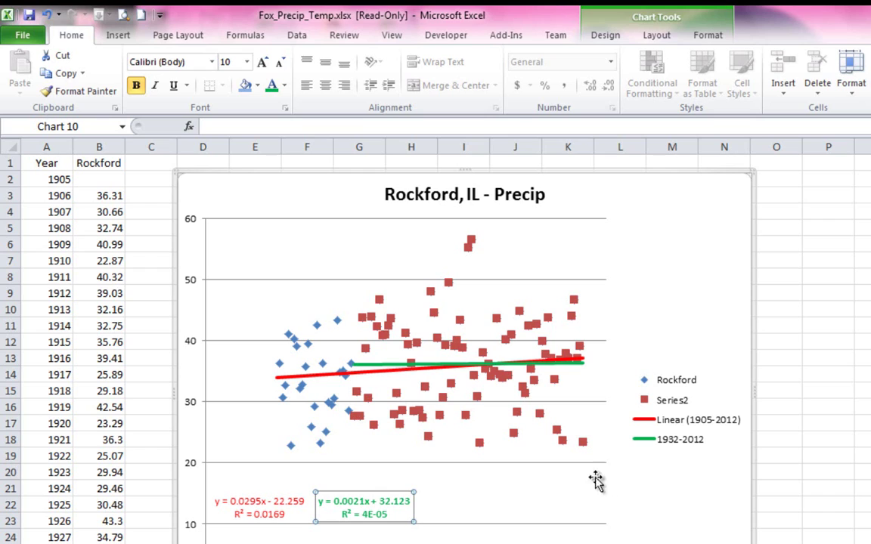
- Delete the chart legend and reposition both trendline equations side by side near the plot's lower-left corner
{"action": "left_click", "coordinate": [665, 405]}
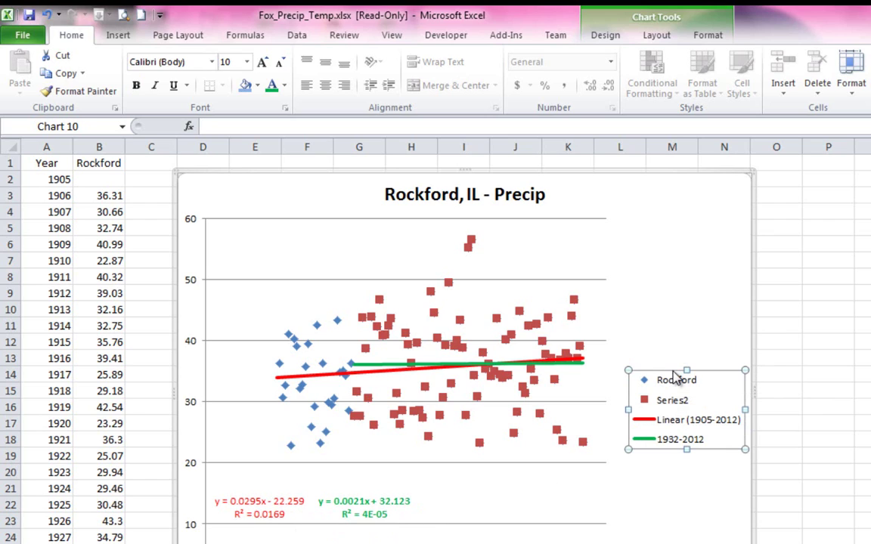
{"action": "key", "text": "Delete"}
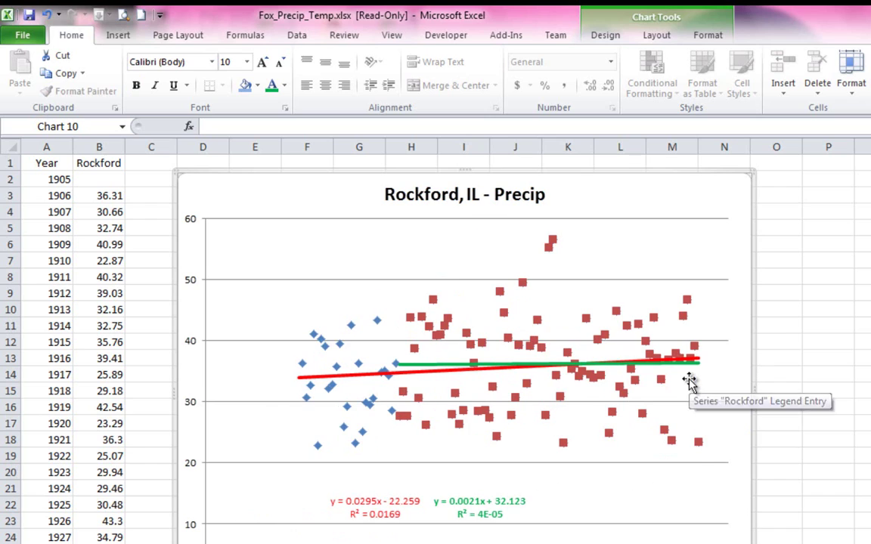
{"action": "left_click_drag", "start_coordinate": [397, 509], "coordinate": [277, 502]}
{"action": "left_click_drag", "start_coordinate": [459, 514], "coordinate": [357, 508]}
- Add a text box reading "1905-2012" to the chart below the trendline equations and widen it
{"action": "left_click", "coordinate": [118, 34]}
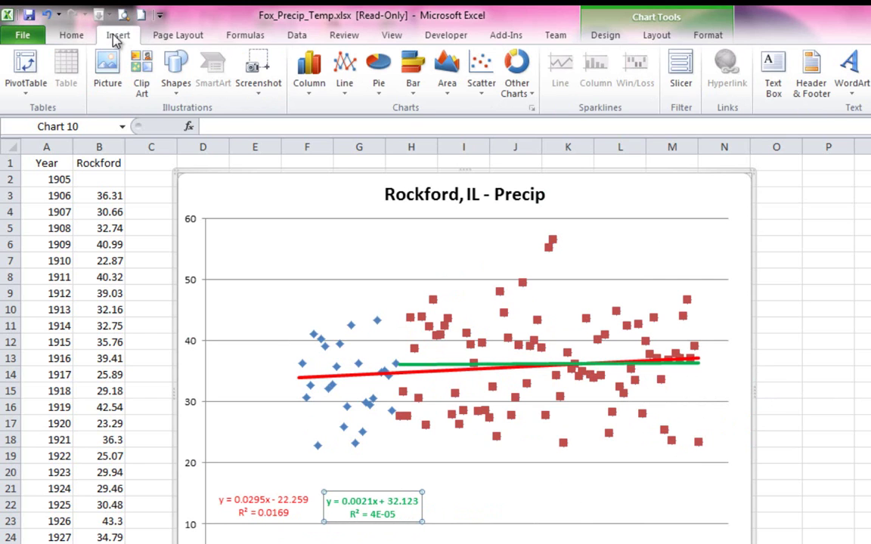
{"action": "left_click", "coordinate": [774, 73]}
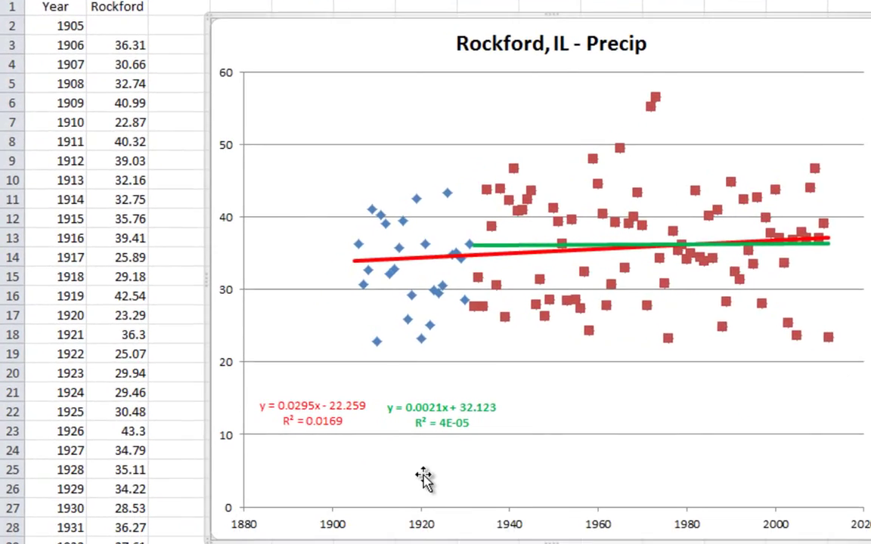
{"action": "left_click", "coordinate": [356, 533]}
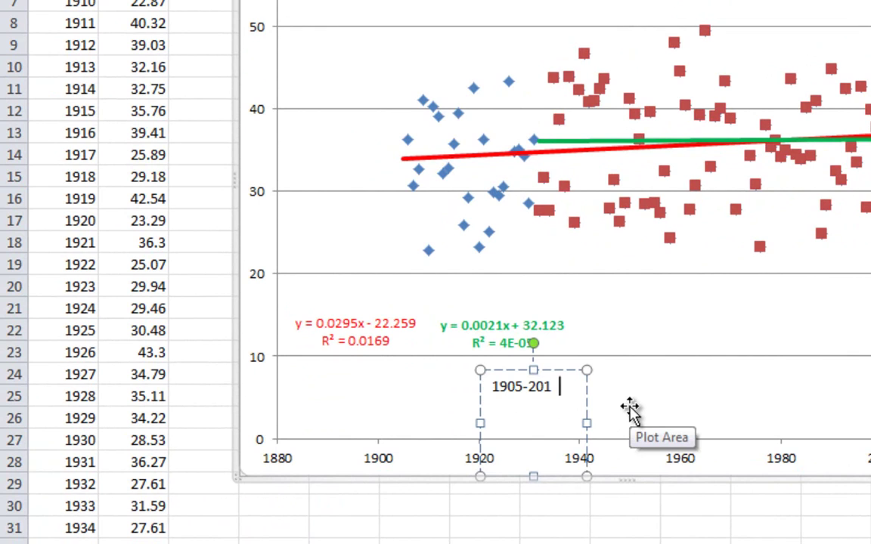
{"action": "left_click_drag", "start_coordinate": [586, 424], "coordinate": [689, 393]}
{"action": "left_click", "coordinate": [583, 463]}
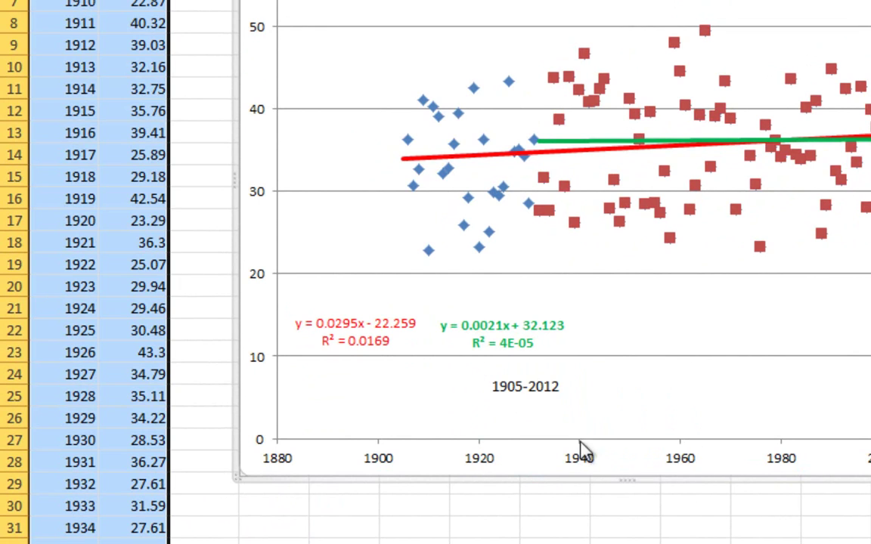
- Shrink the "1905-2012" text box to fit its text and place it just under the red equation
{"action": "left_click", "coordinate": [534, 387]}
{"action": "left_click", "coordinate": [535, 387]}
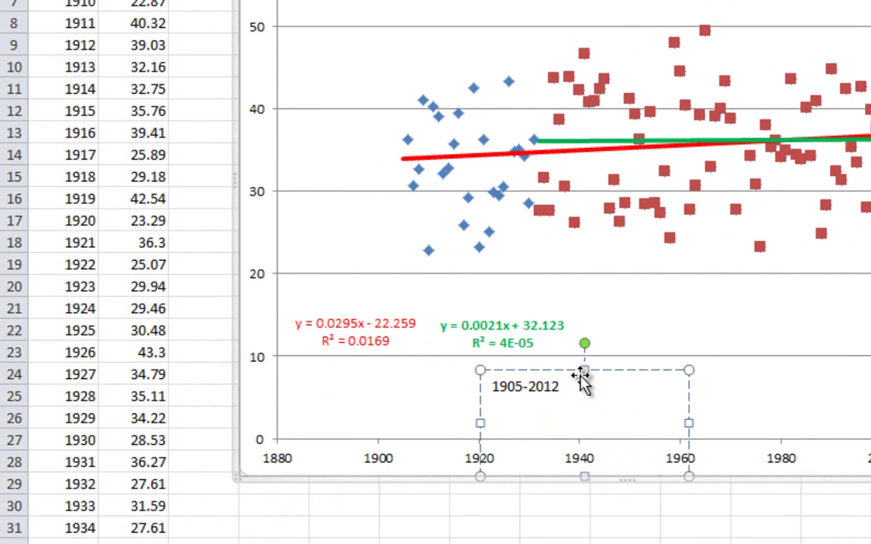
{"action": "left_click_drag", "start_coordinate": [583, 370], "coordinate": [361, 356]}
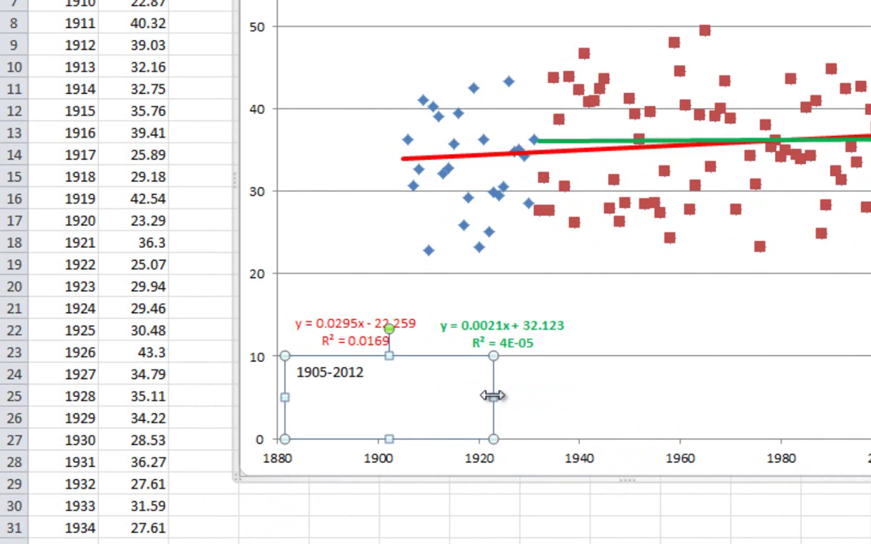
{"action": "left_click_drag", "start_coordinate": [493, 397], "coordinate": [380, 385]}
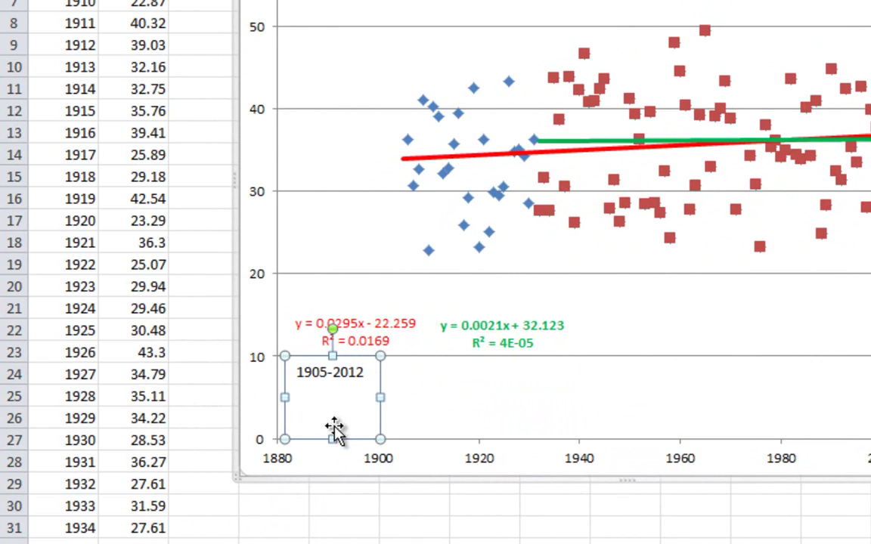
{"action": "left_click_drag", "start_coordinate": [332, 439], "coordinate": [338, 389]}
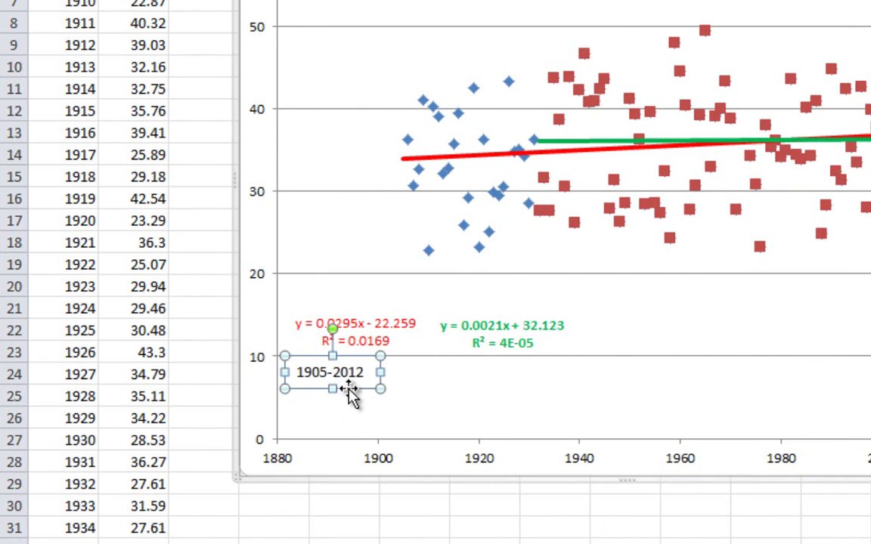
{"action": "left_click_drag", "start_coordinate": [340, 355], "coordinate": [359, 358]}
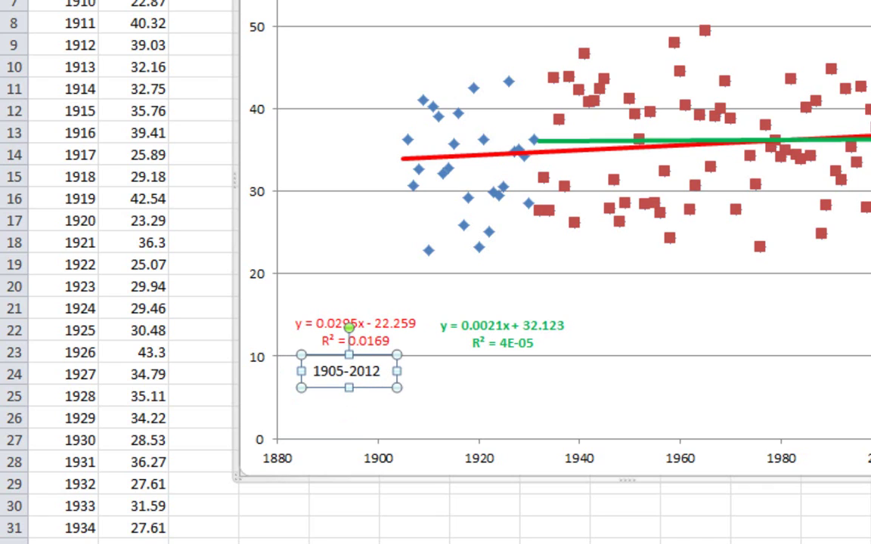
- Make the "1905-2012" label red and bold and move it directly above the red trendline equation
{"action": "left_click", "coordinate": [416, 2]}
{"action": "key", "text": "ctrl+b"}
{"action": "left_click_drag", "start_coordinate": [336, 355], "coordinate": [340, 295]}
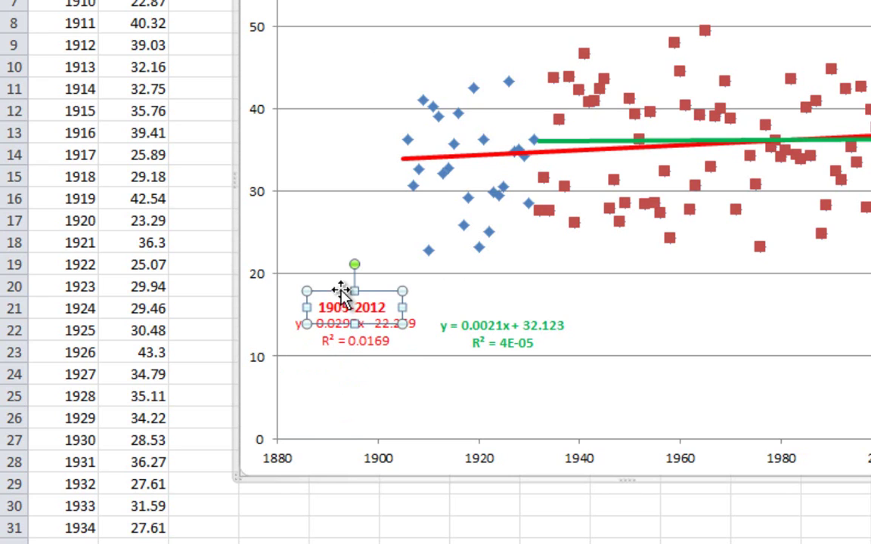
{"action": "left_click", "coordinate": [413, 416]}
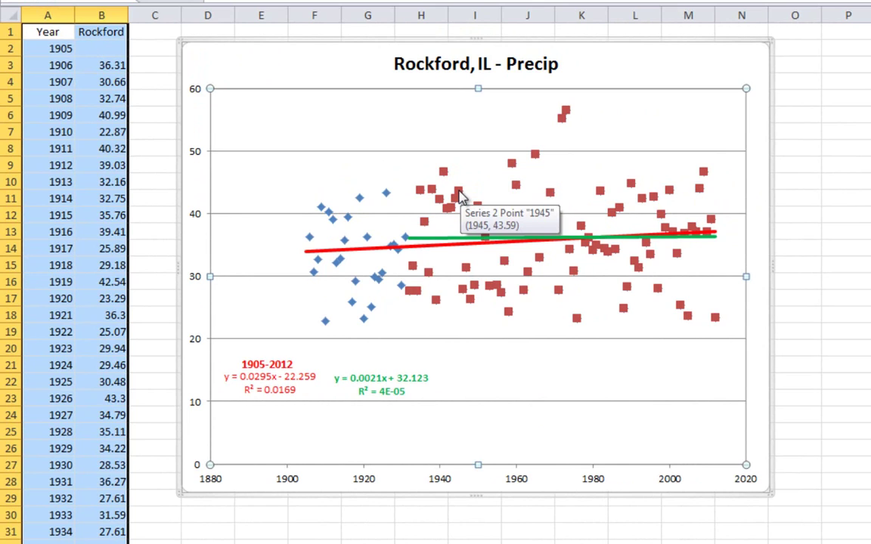
- Set the marker type of the 1932 to 2012 series, shown as red squares, to None
{"action": "left_click", "coordinate": [459, 193]}
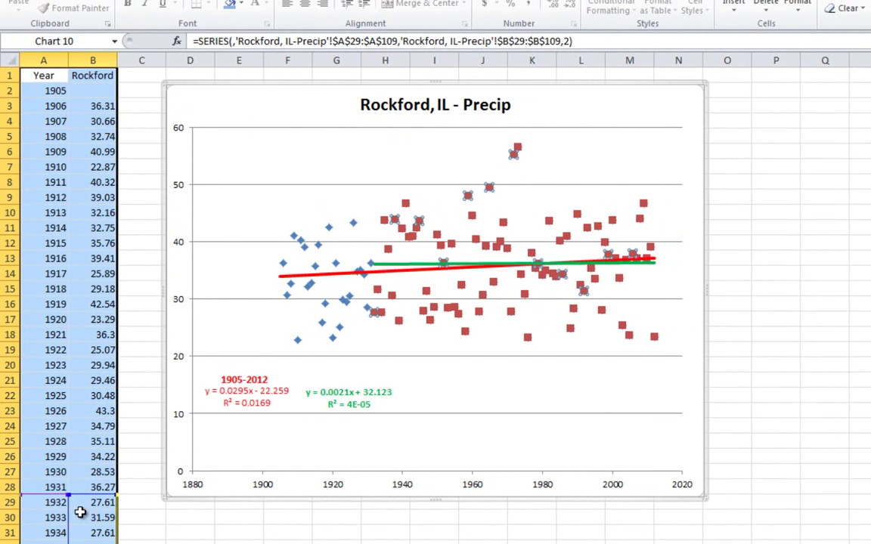
{"action": "right_click", "coordinate": [419, 225]}
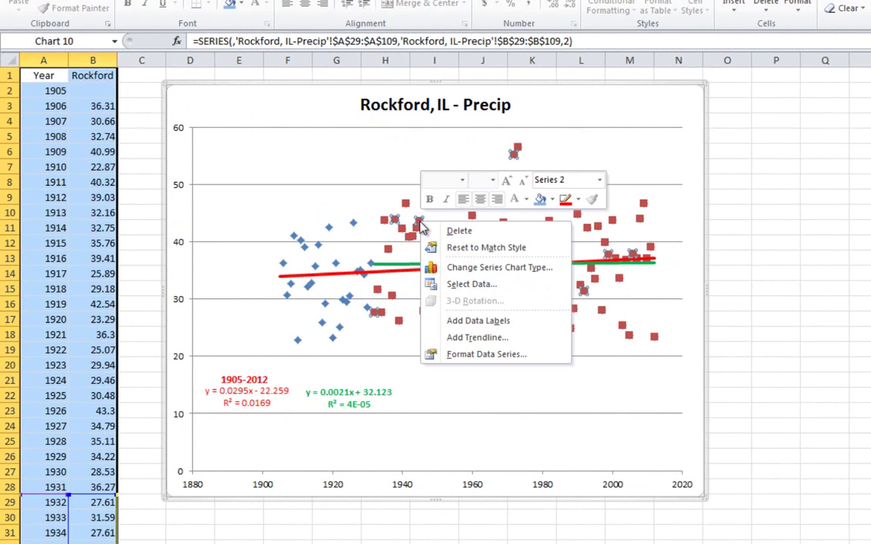
{"action": "left_click", "coordinate": [486, 357]}
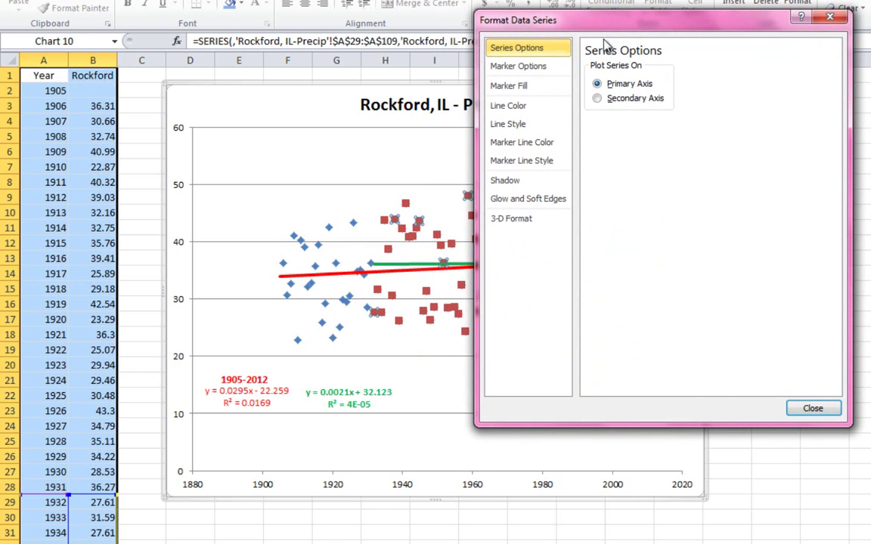
{"action": "left_click", "coordinate": [525, 68]}
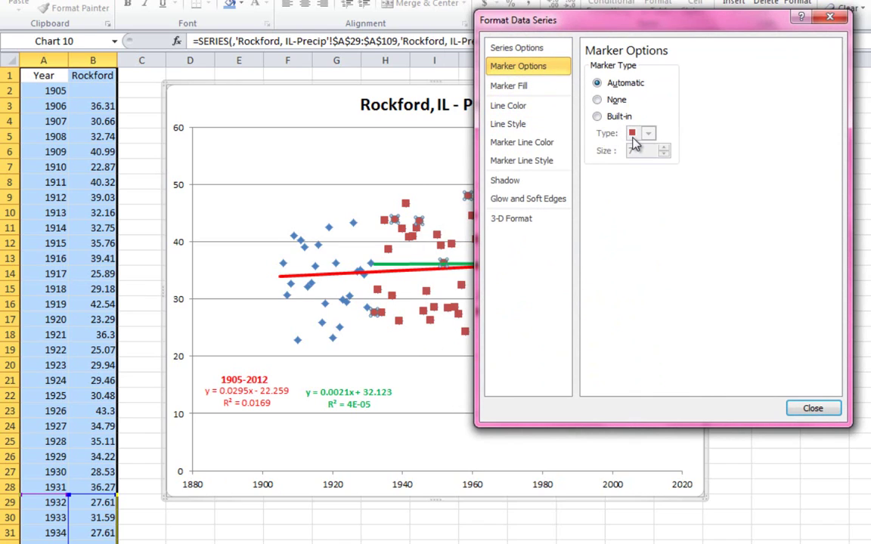
{"action": "left_click", "coordinate": [598, 100]}
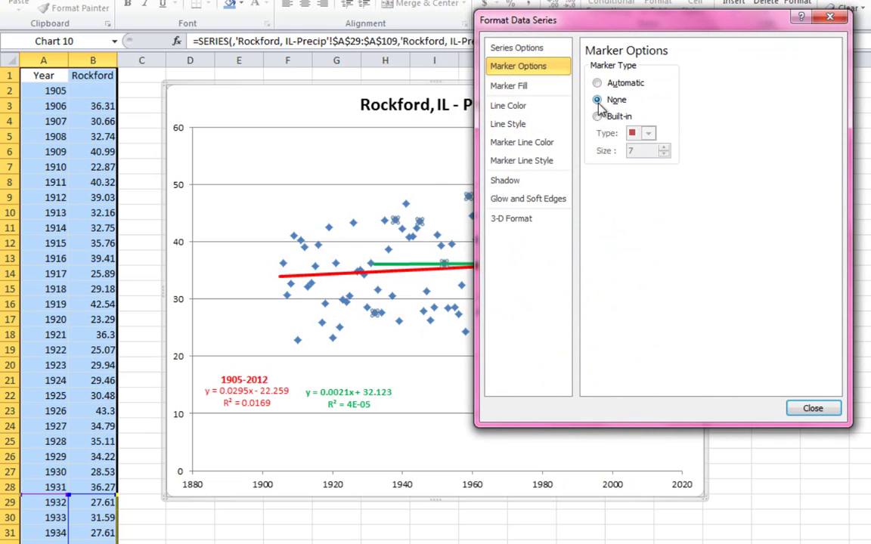
{"action": "left_click", "coordinate": [812, 408]}
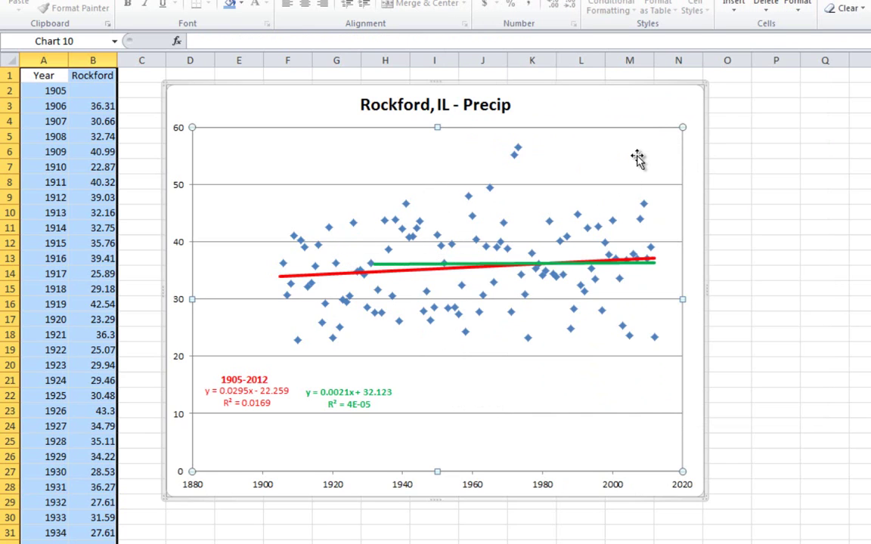
{"action": "left_click", "coordinate": [608, 115]}
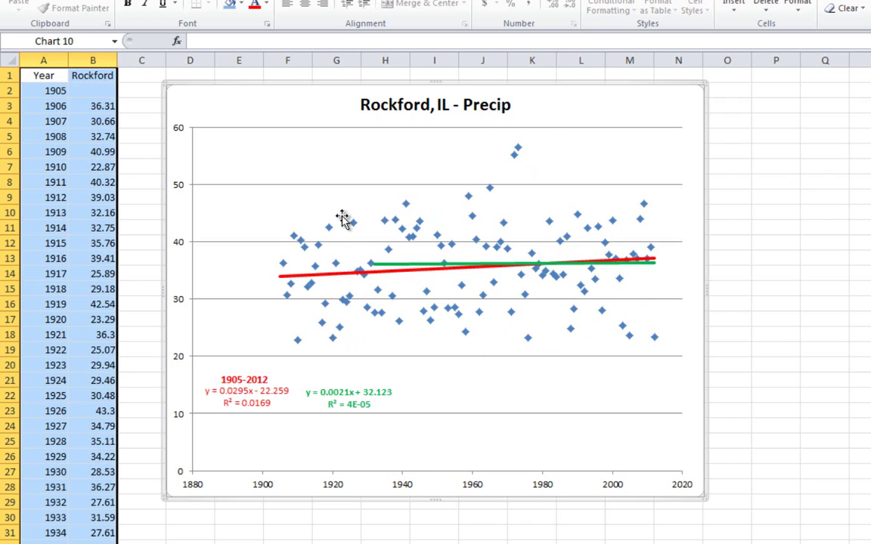
{"action": "mouse_move", "coordinate": [470, 220]}
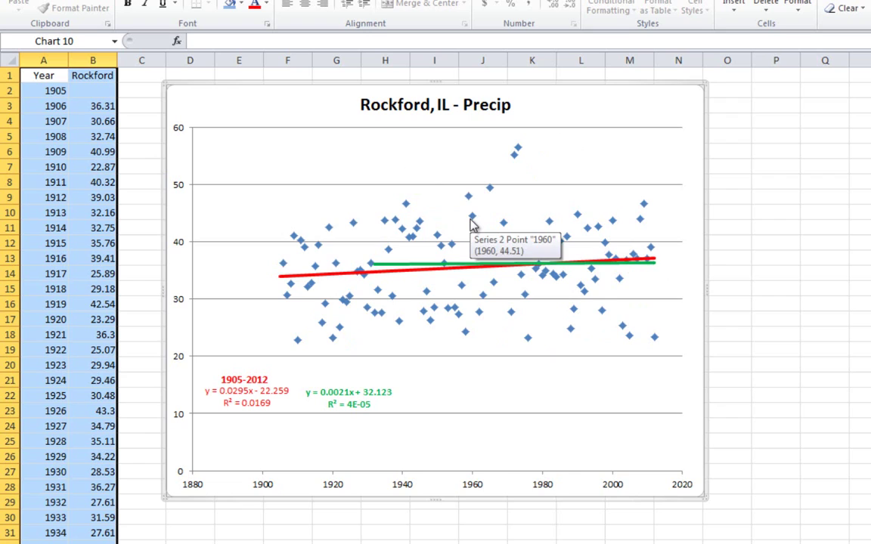